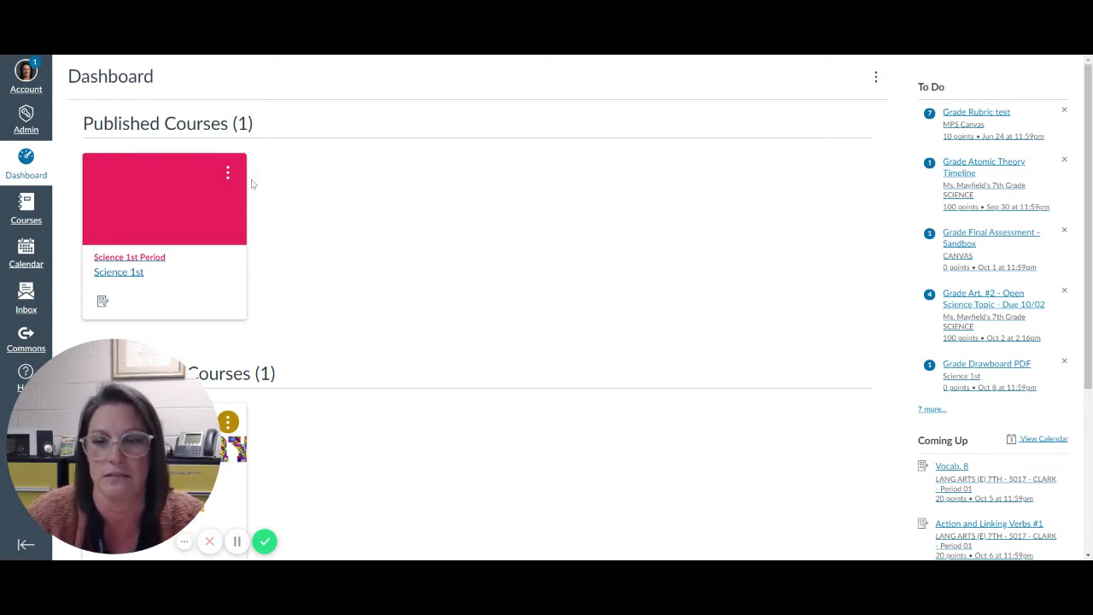
Step: Open the Worksheet - Camera assignment from the Science 1st course modules for editing
click(201, 197)
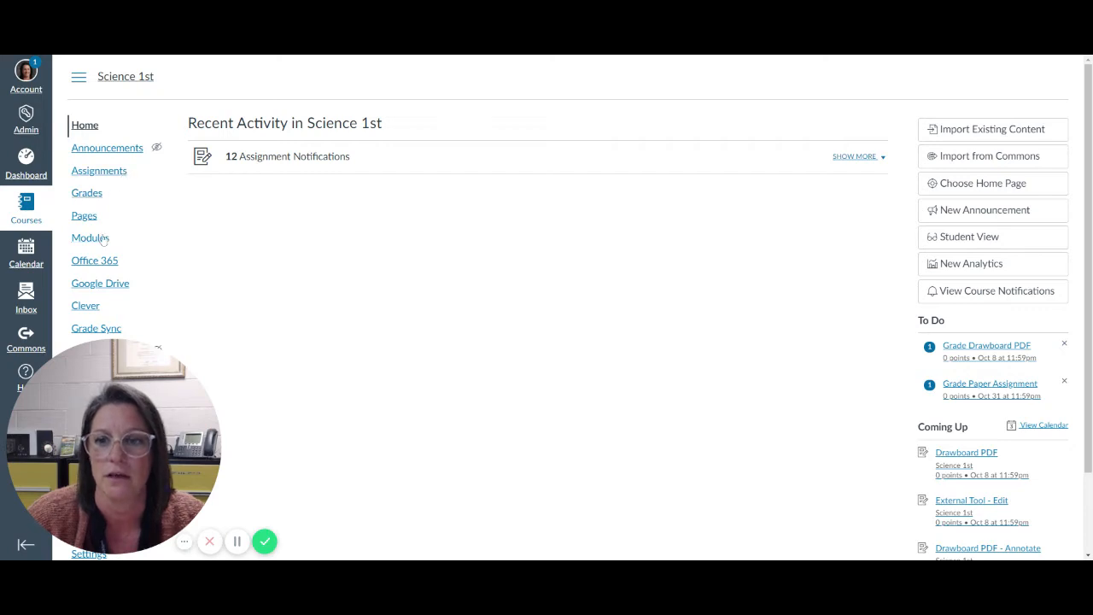
click(101, 242)
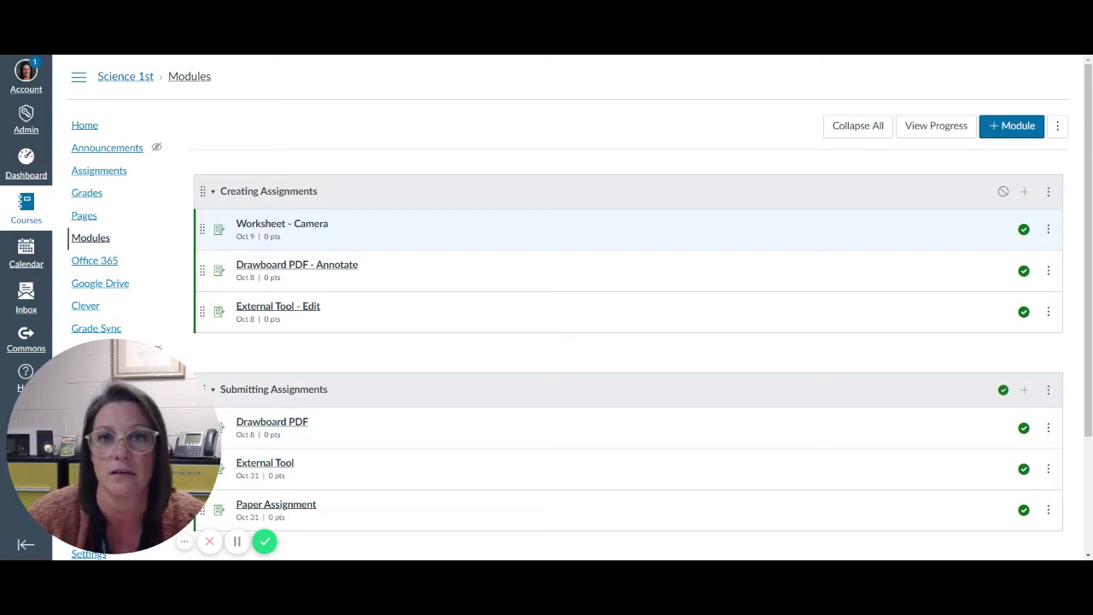
click(310, 225)
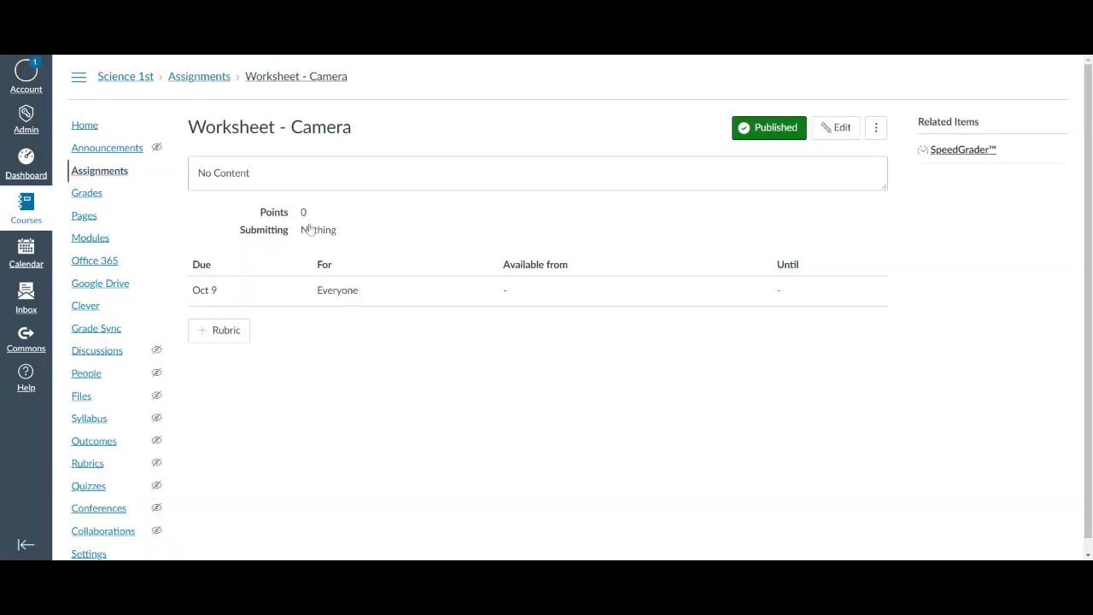
click(848, 135)
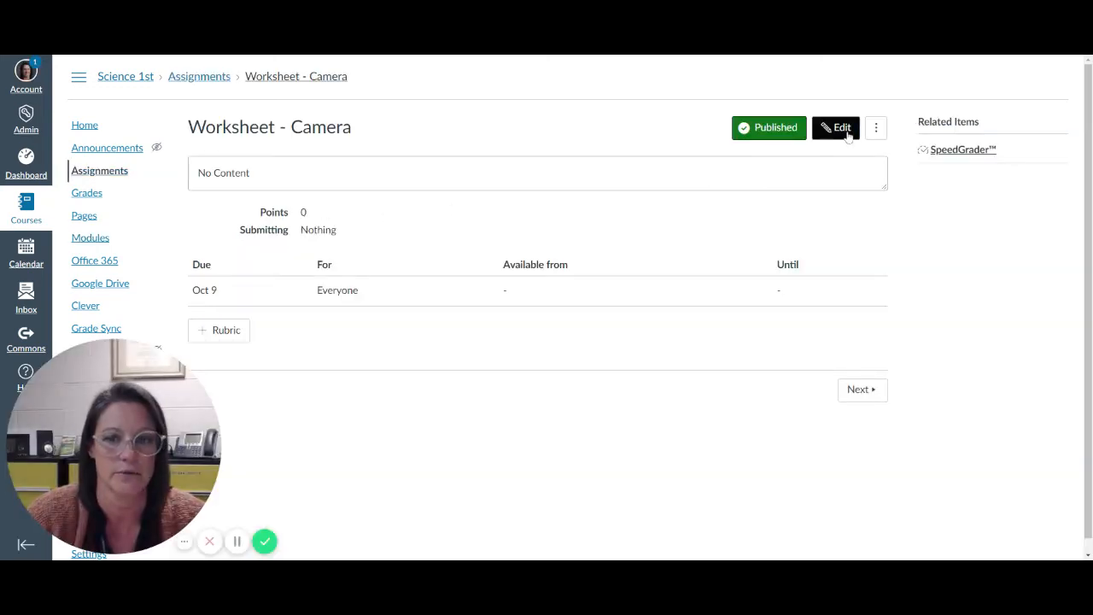
click(848, 137)
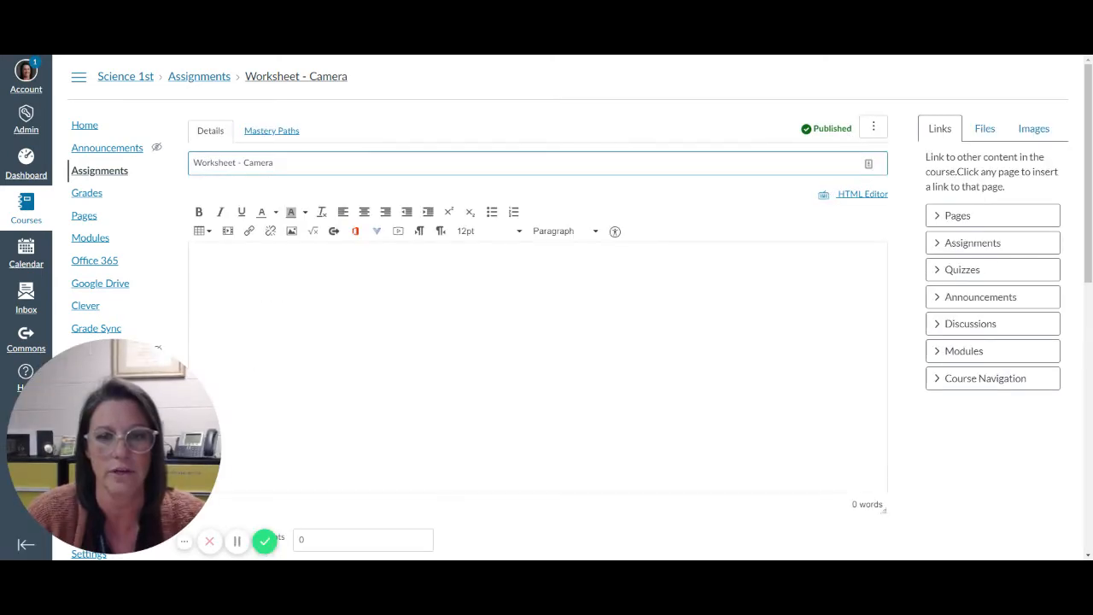
Step: Insert a link to depression.pdf from the course files into the assignment description
click(196, 261)
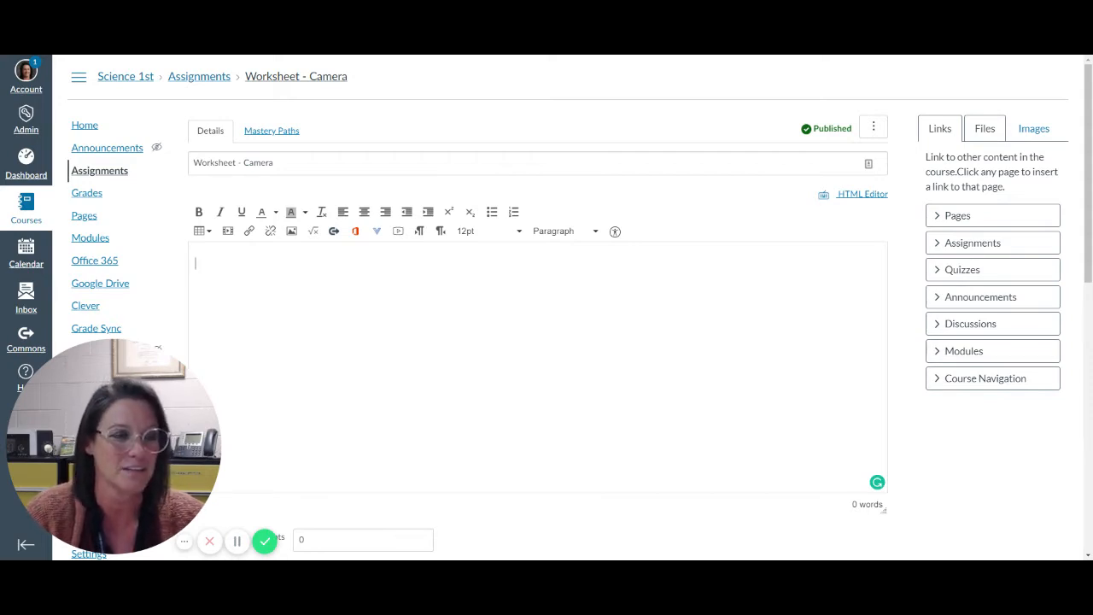
click(984, 129)
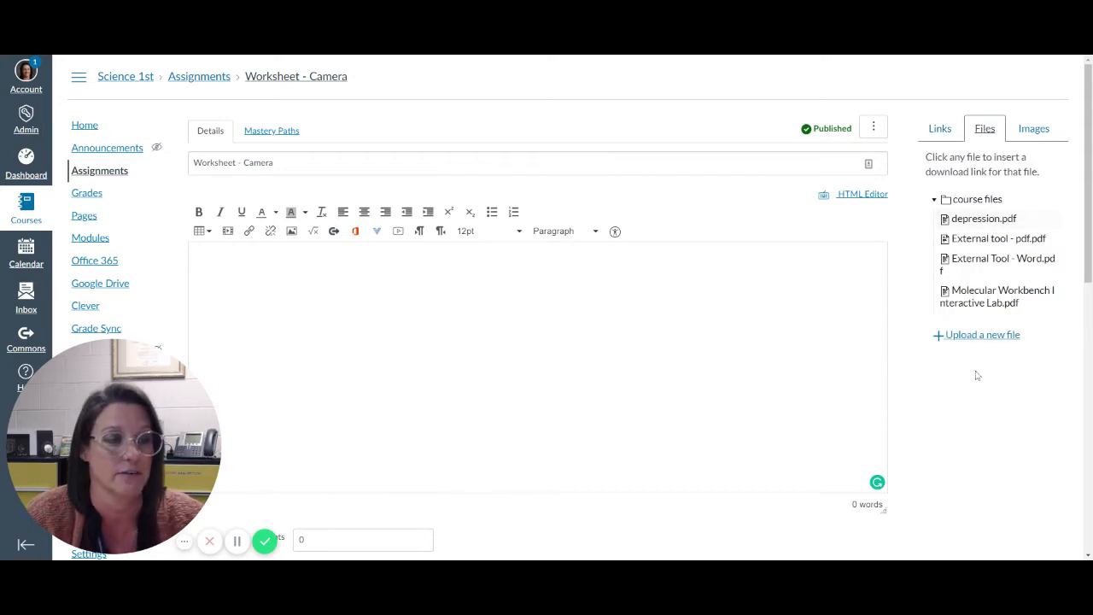
click(983, 336)
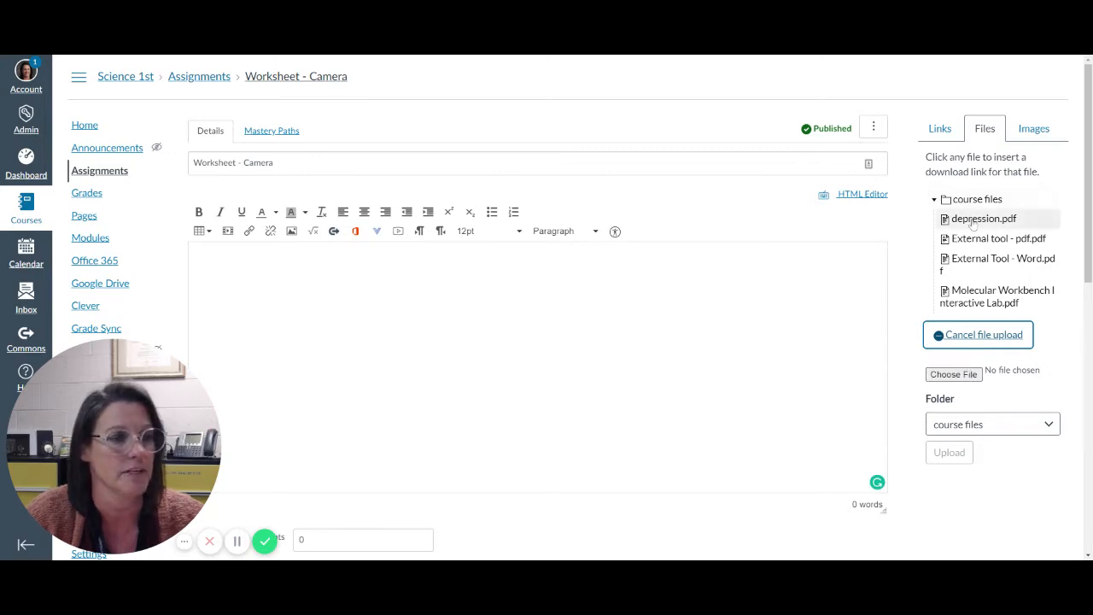
click(974, 220)
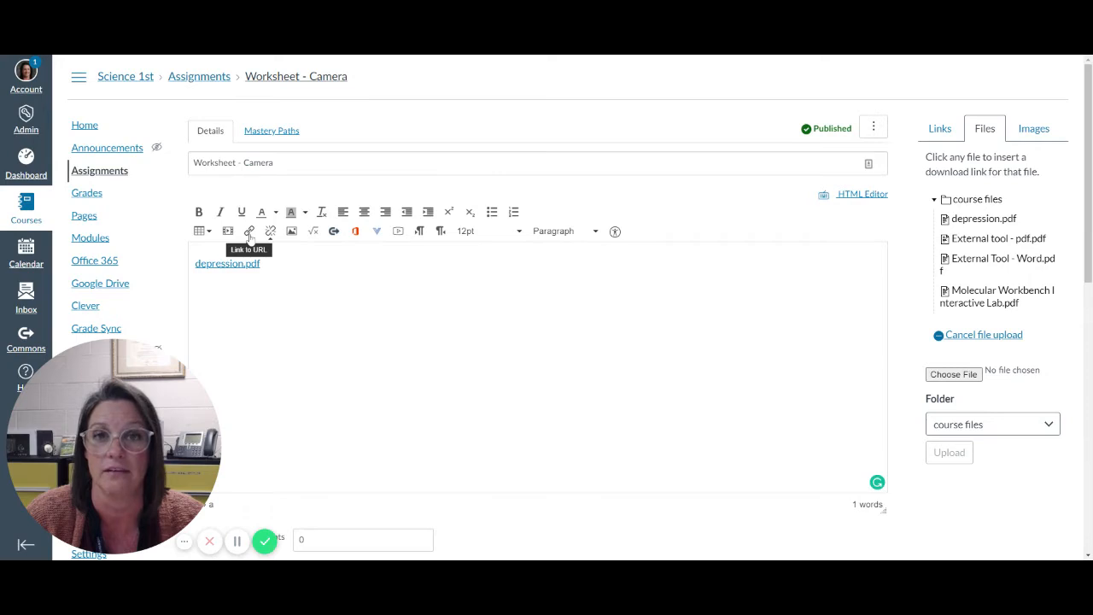
Step: Set the depression.pdf link to auto-open its inline preview, then save the assignment and check the embedded worksheet
click(248, 232)
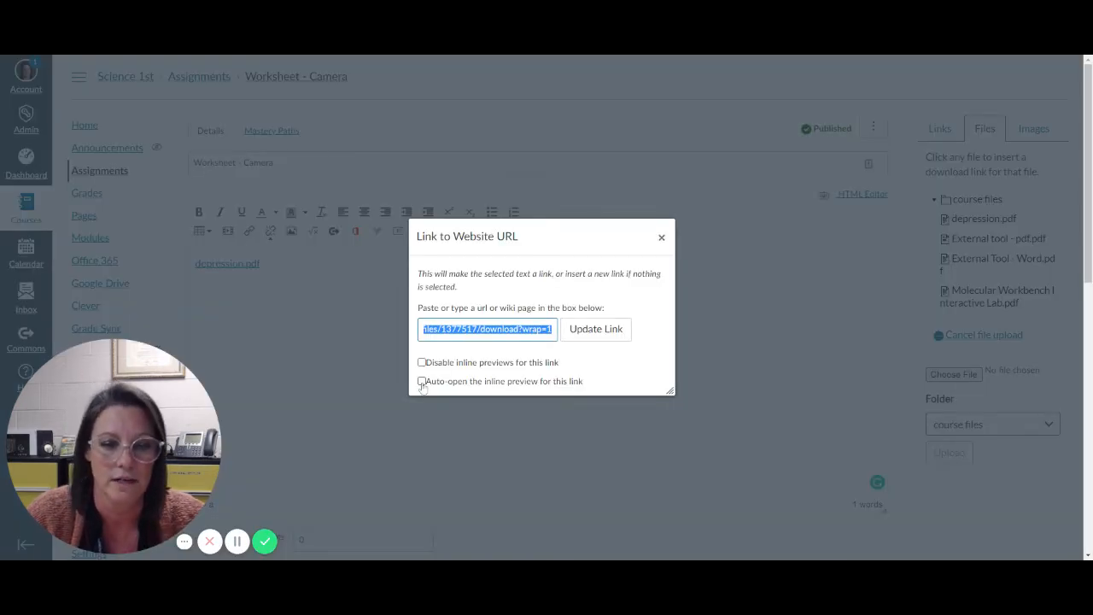
click(422, 382)
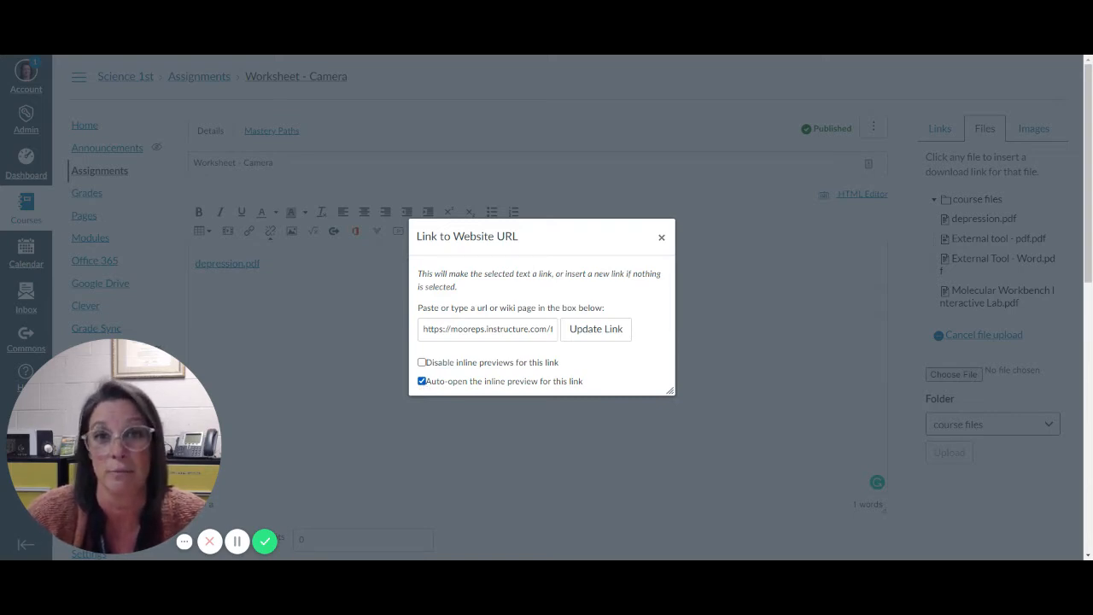
click(599, 329)
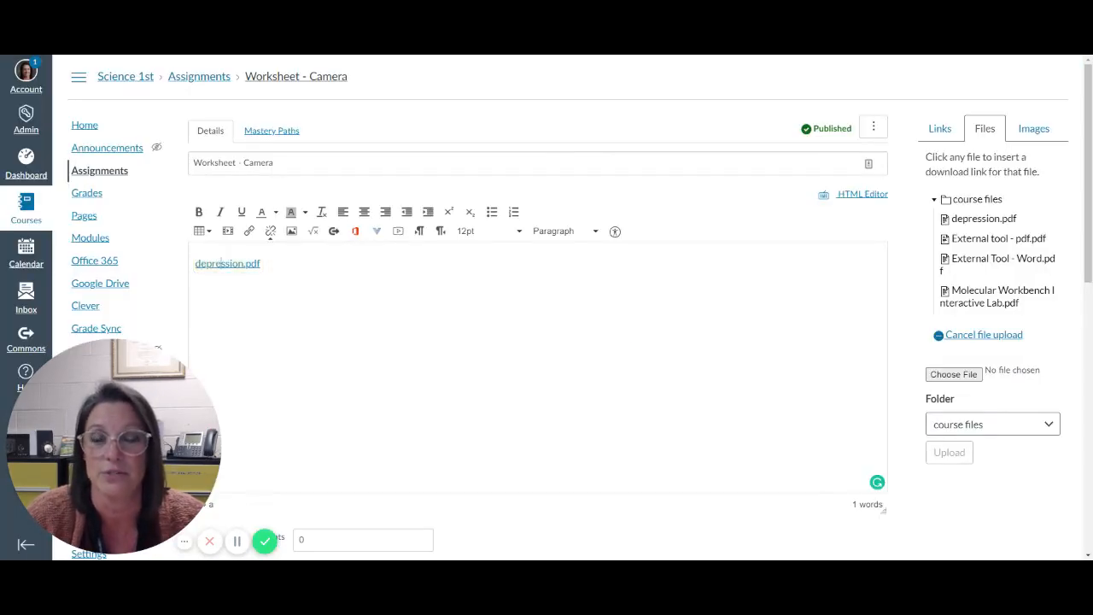
scroll(221, 263, down, 15)
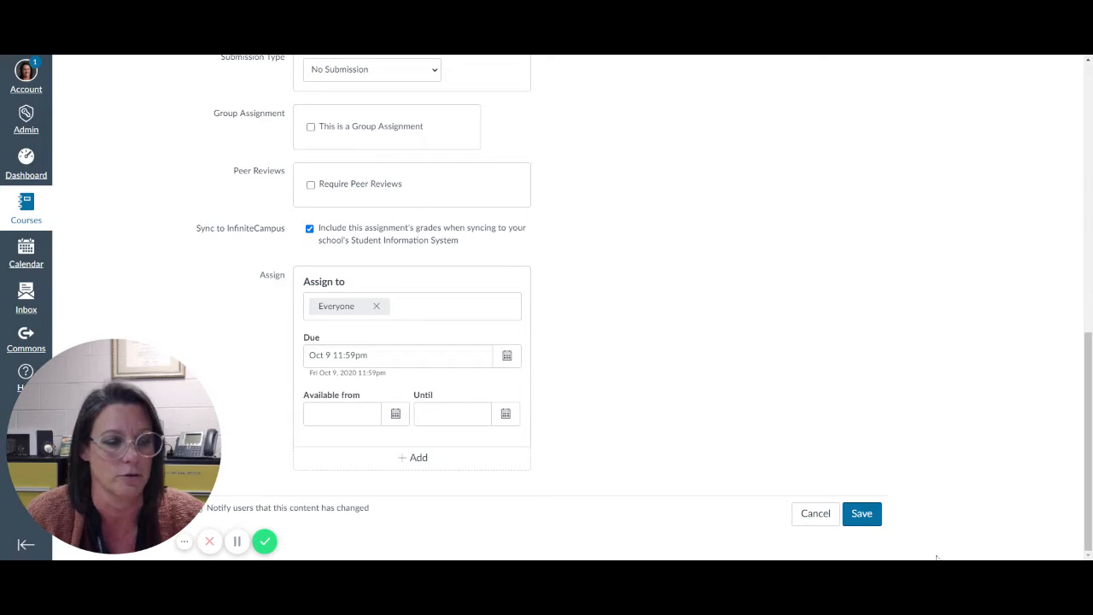
click(852, 513)
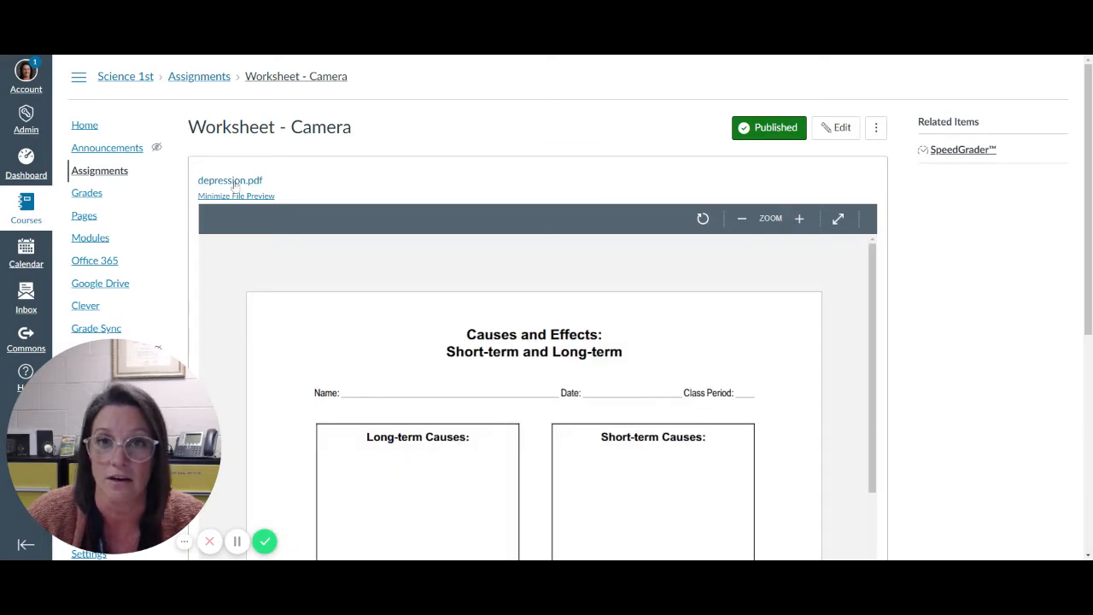
scroll(543, 378, down, 5)
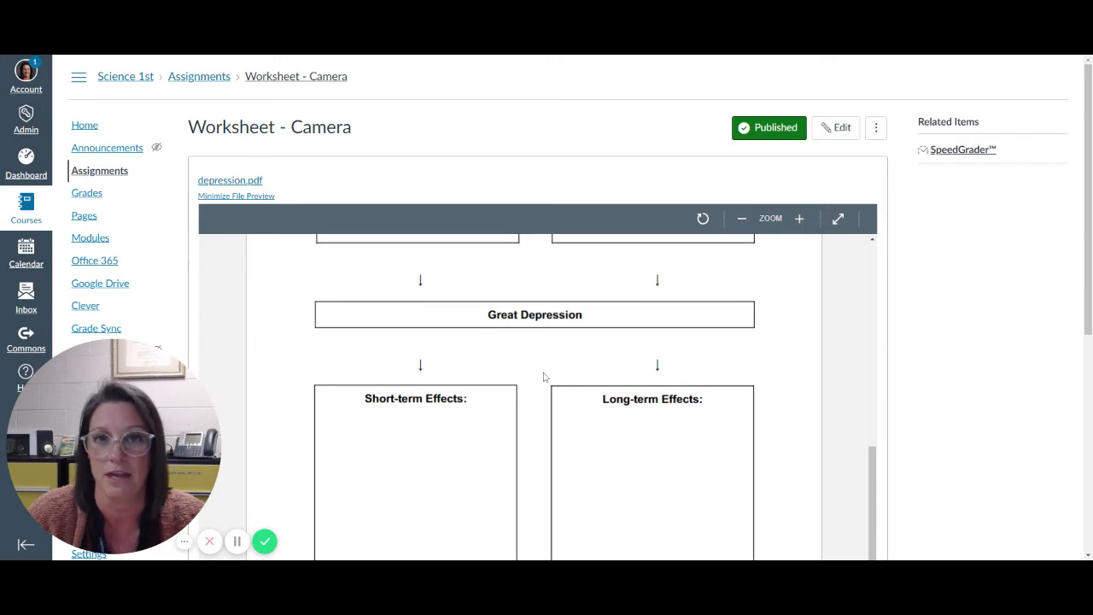
scroll(547, 384, up, 5)
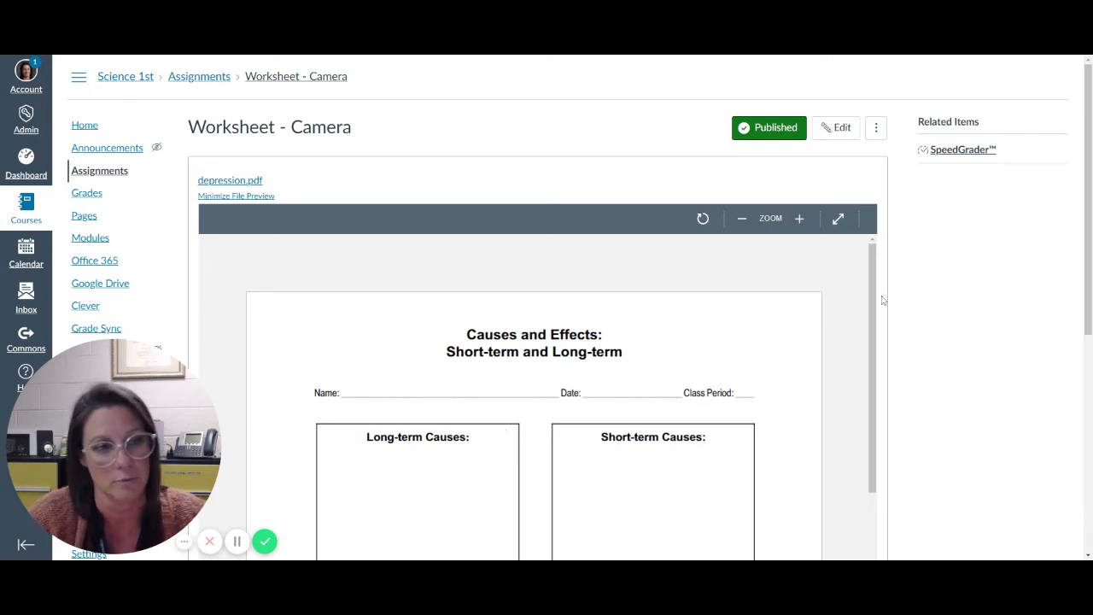
Step: Reopen the assignment for editing and set its submission type to Online with file uploads restricted to pdf
click(841, 135)
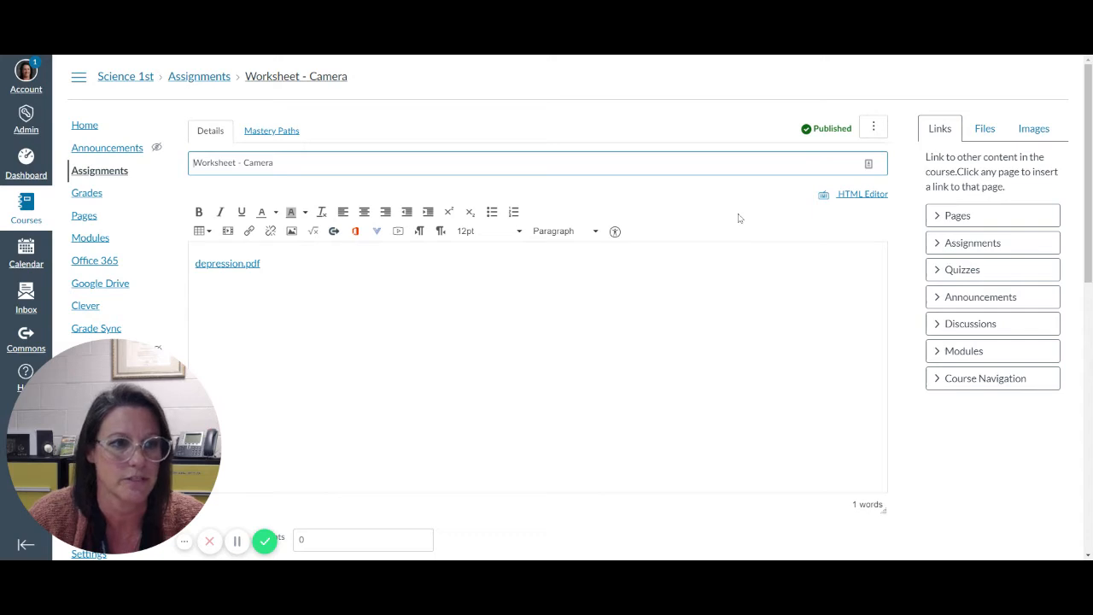
scroll(740, 217, down, 1)
scroll(740, 218, down, 6)
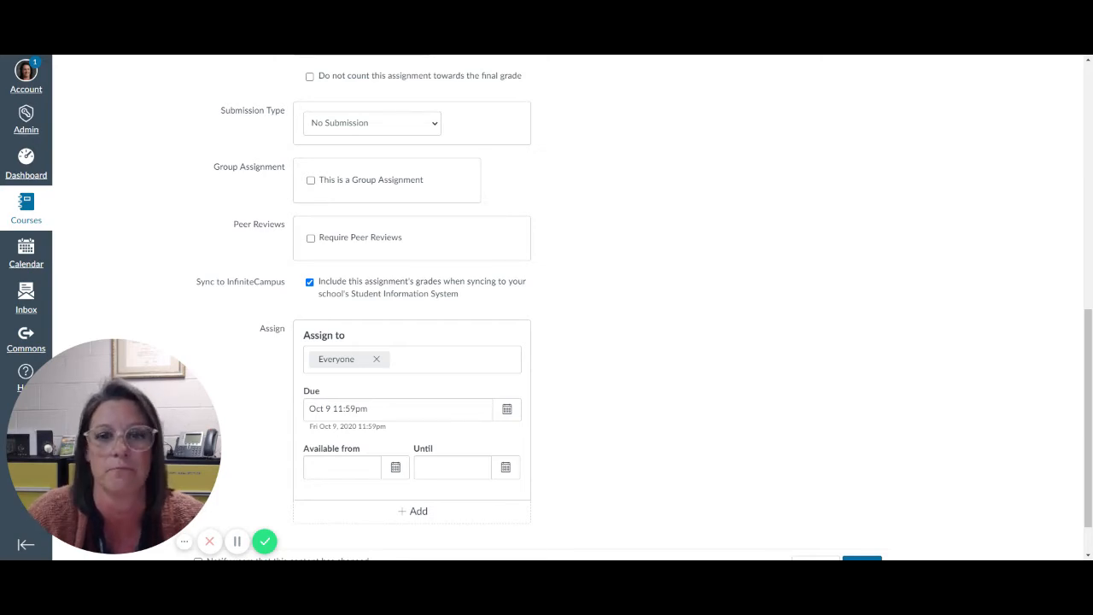
click(378, 127)
click(358, 156)
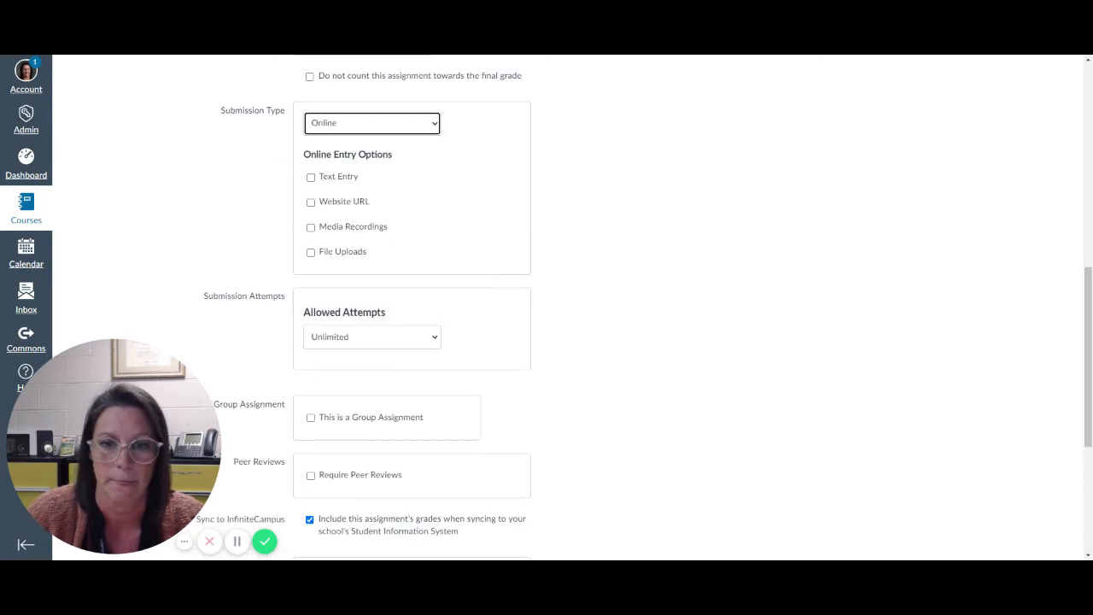
click(311, 254)
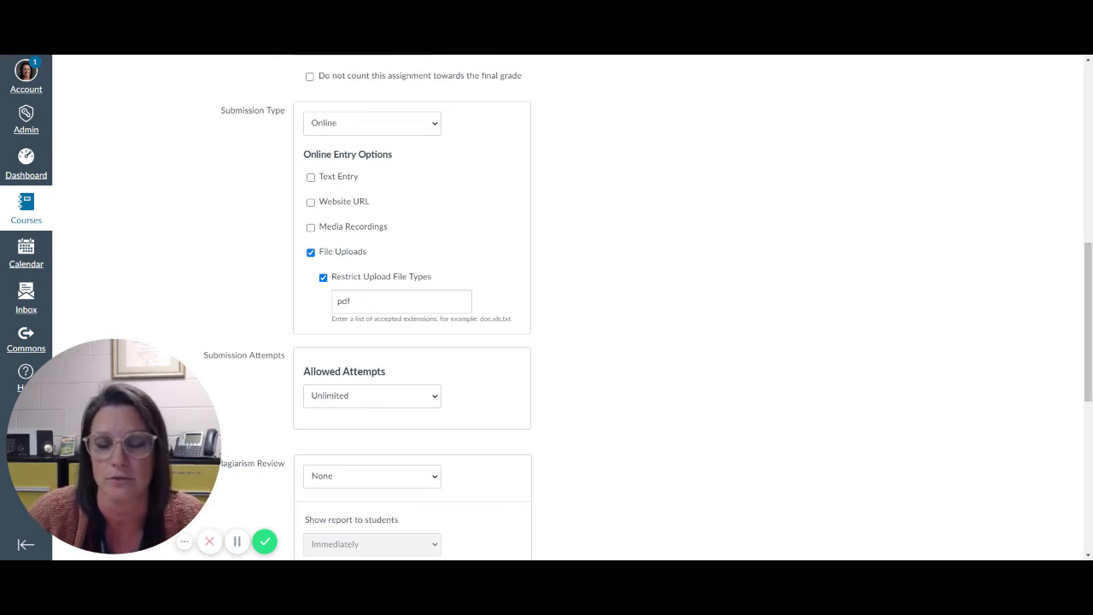
Step: Limit the allowed submission attempts to 3 and save the assignment
scroll(547, 308, down, 5)
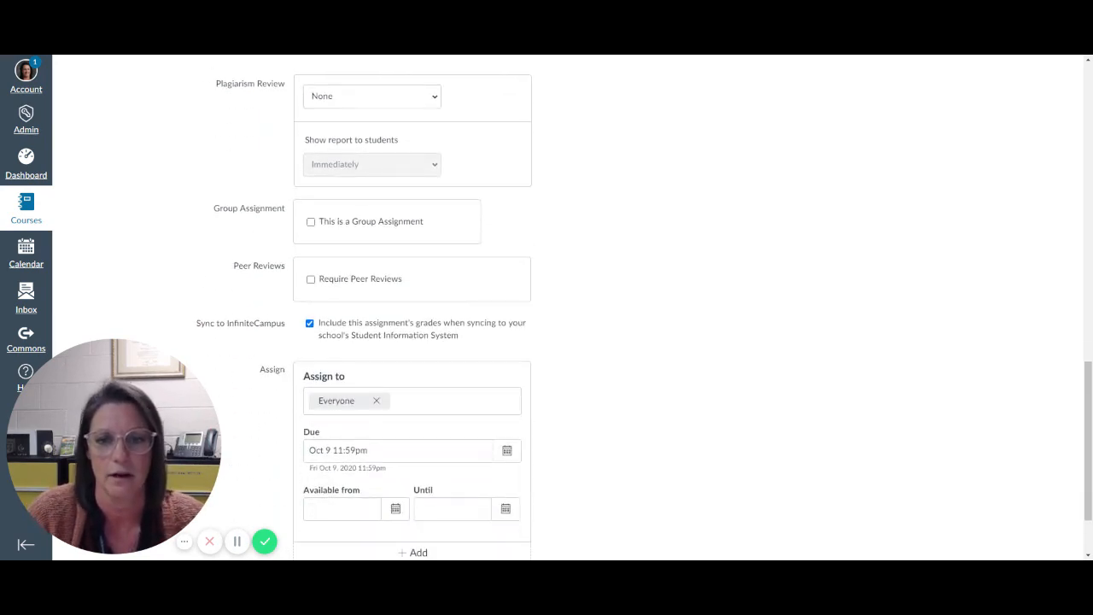
scroll(360, 408, down, 1)
scroll(360, 408, up, 6)
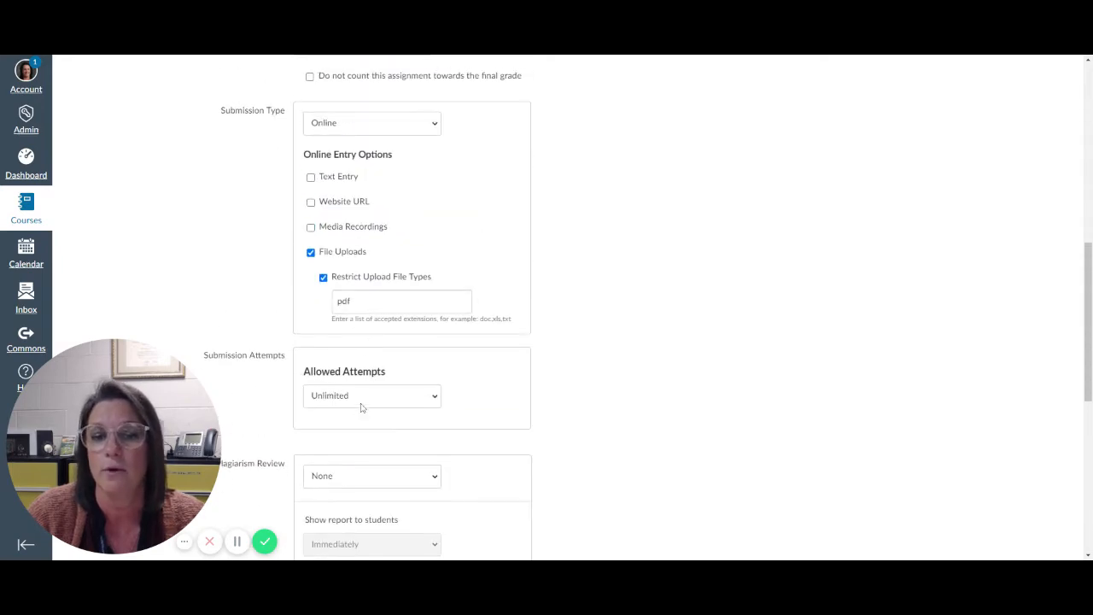
click(345, 401)
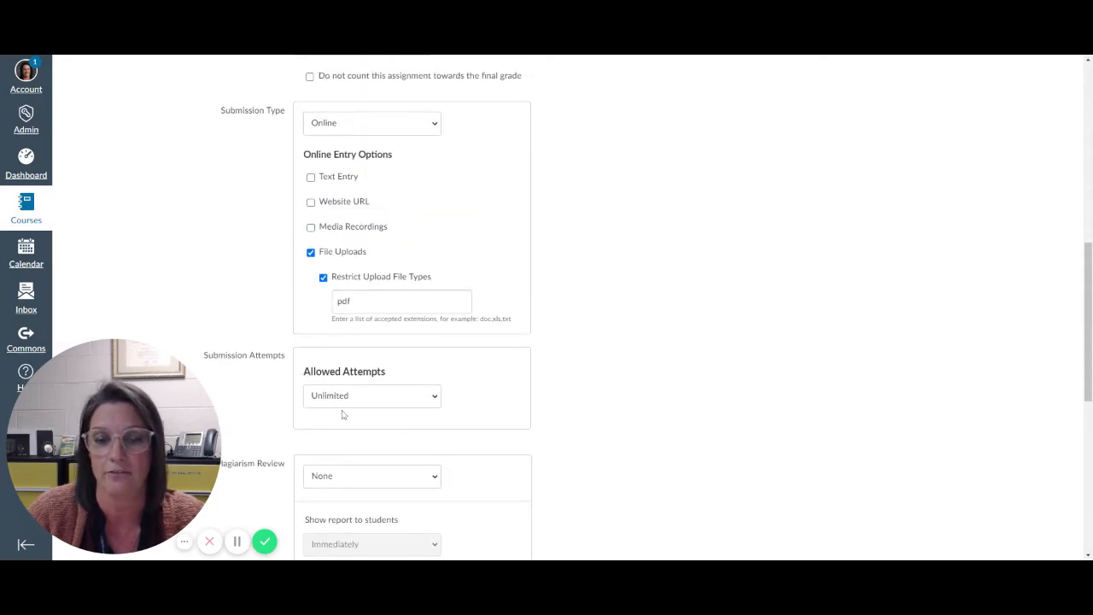
click(343, 415)
click(418, 444)
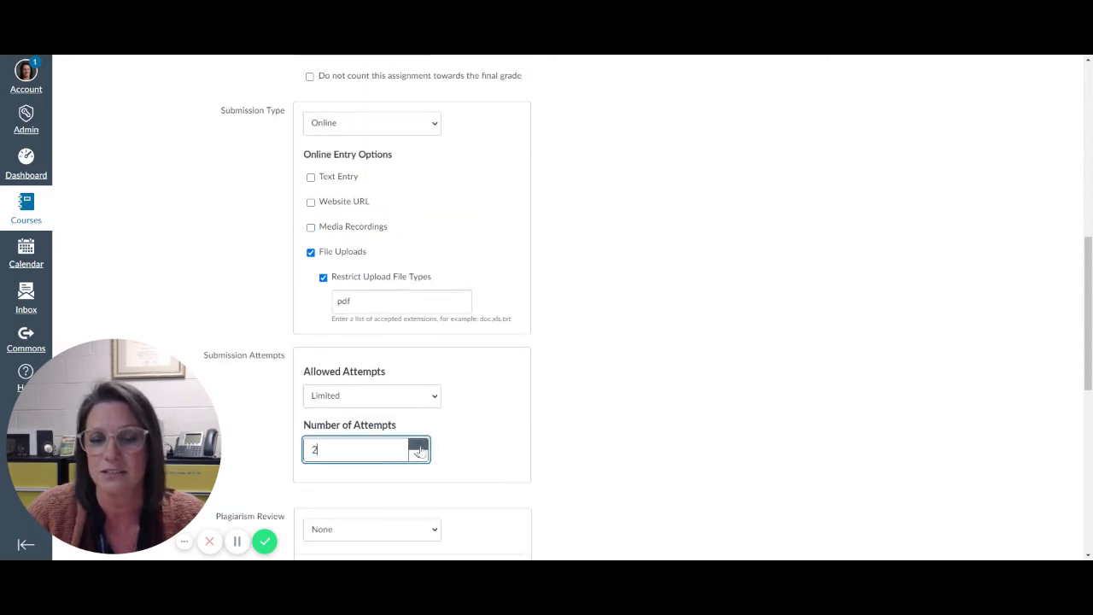
scroll(467, 421, down, 1)
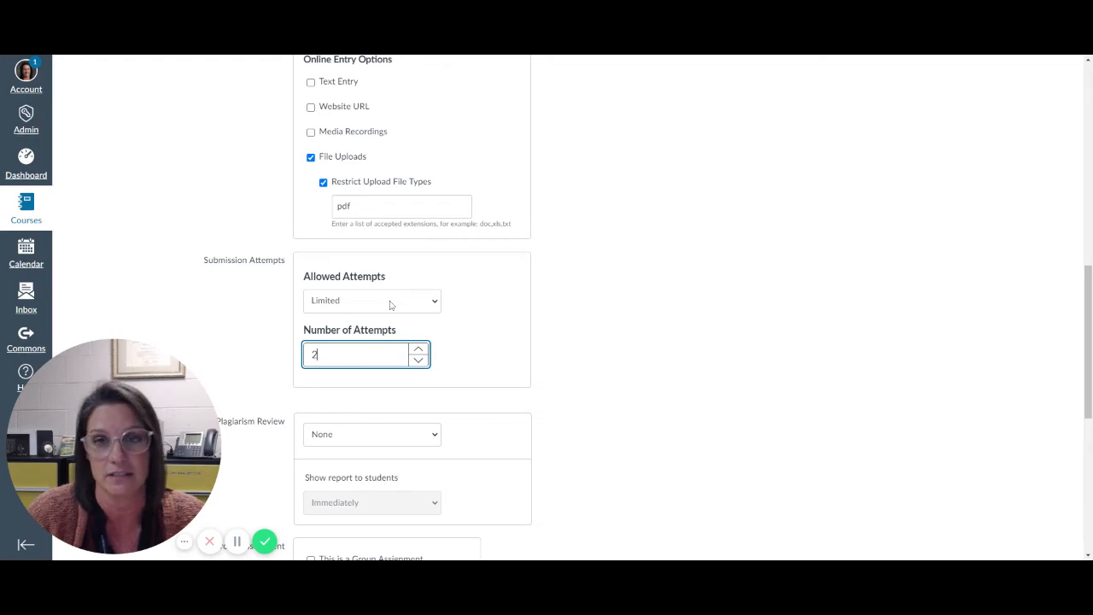
click(419, 350)
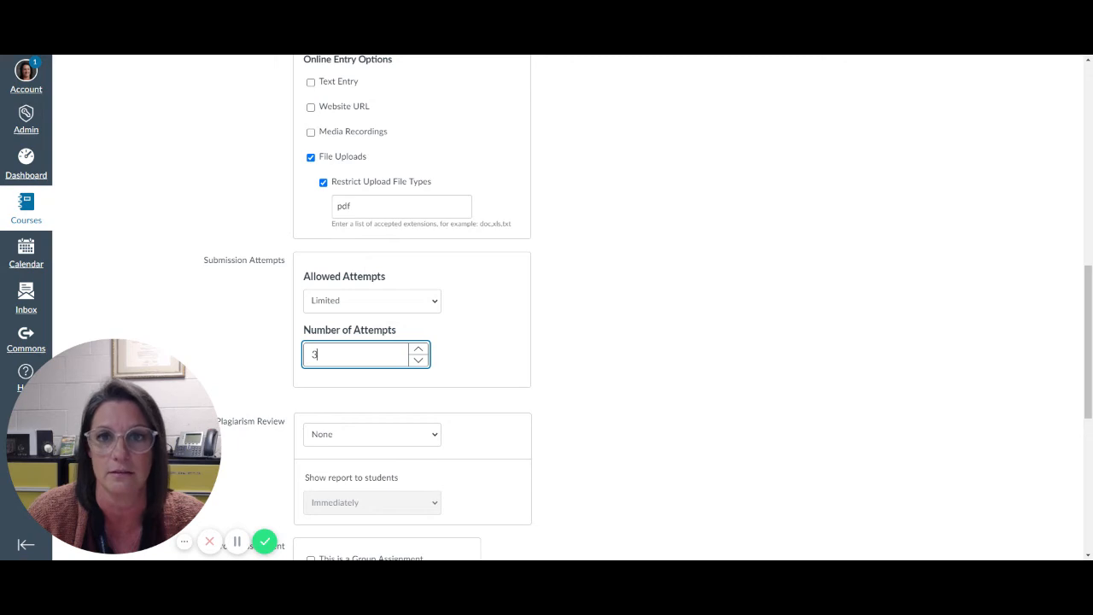
scroll(492, 366, down, 3)
scroll(494, 366, down, 2)
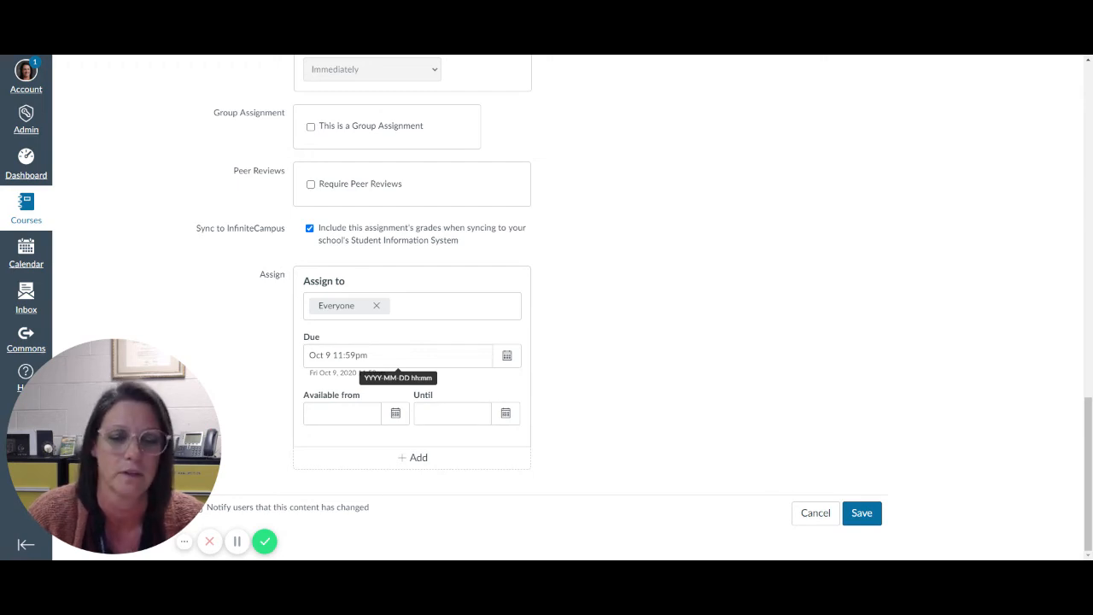
click(862, 514)
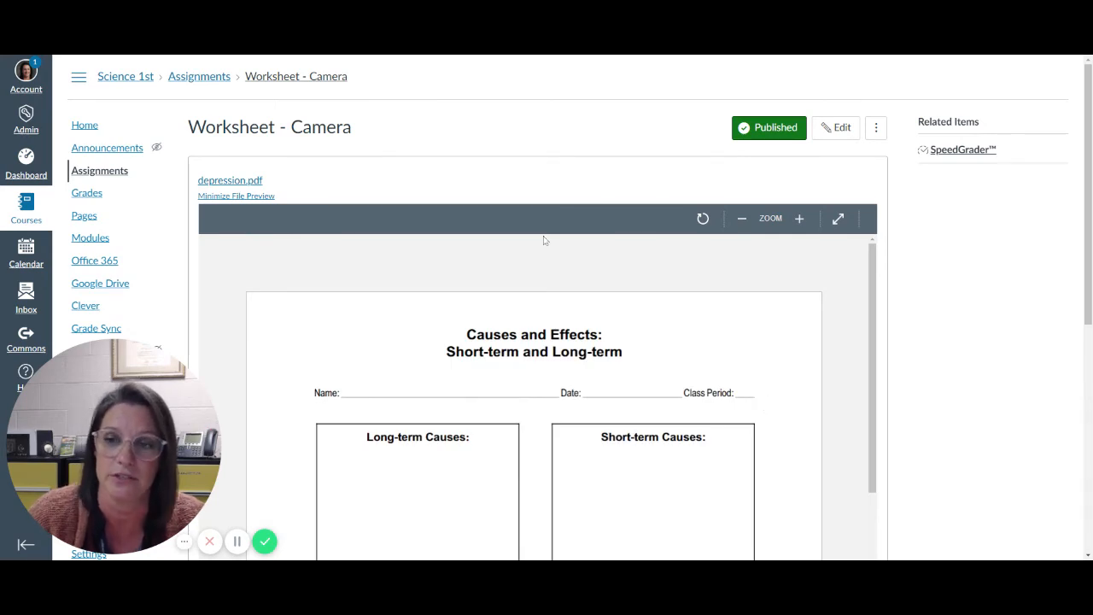
Step: Switch the Science 1st course to Student View and open Paper Assignment from the Submitting Assignments module
click(86, 134)
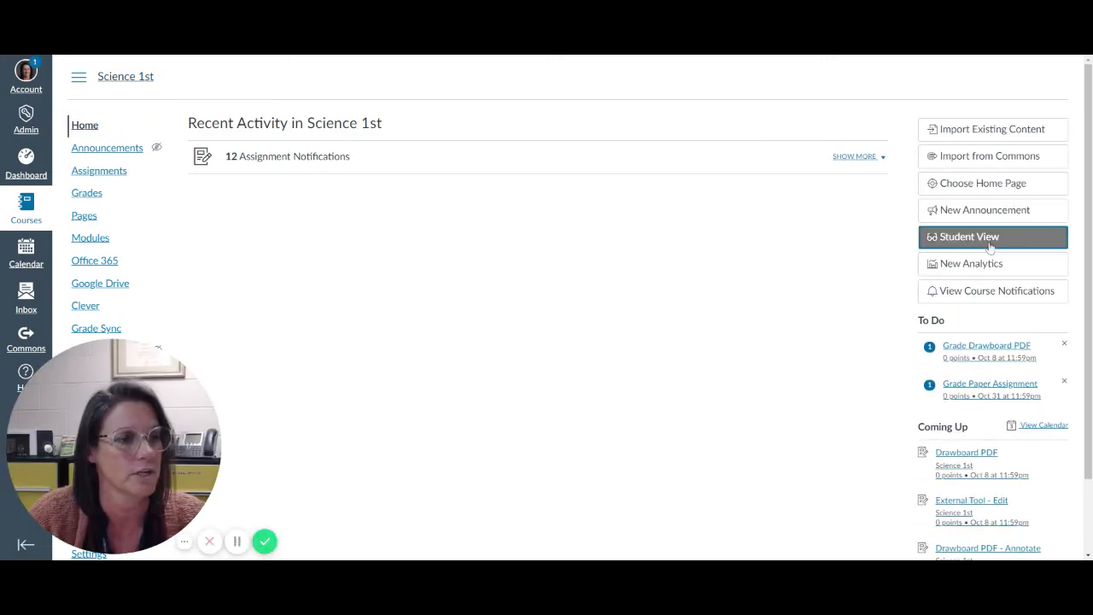
click(990, 238)
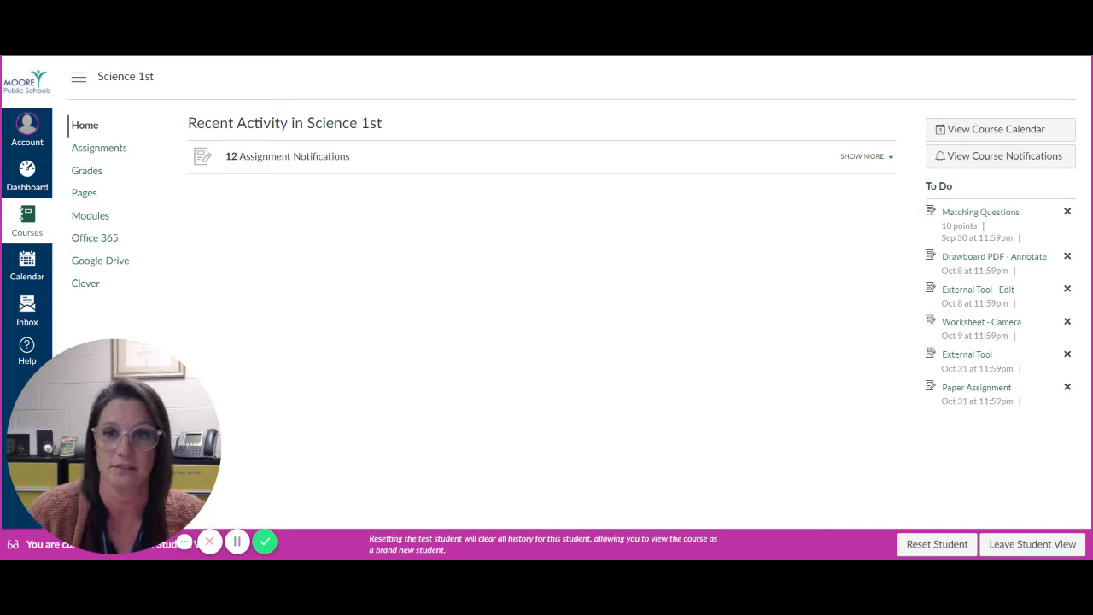
click(90, 222)
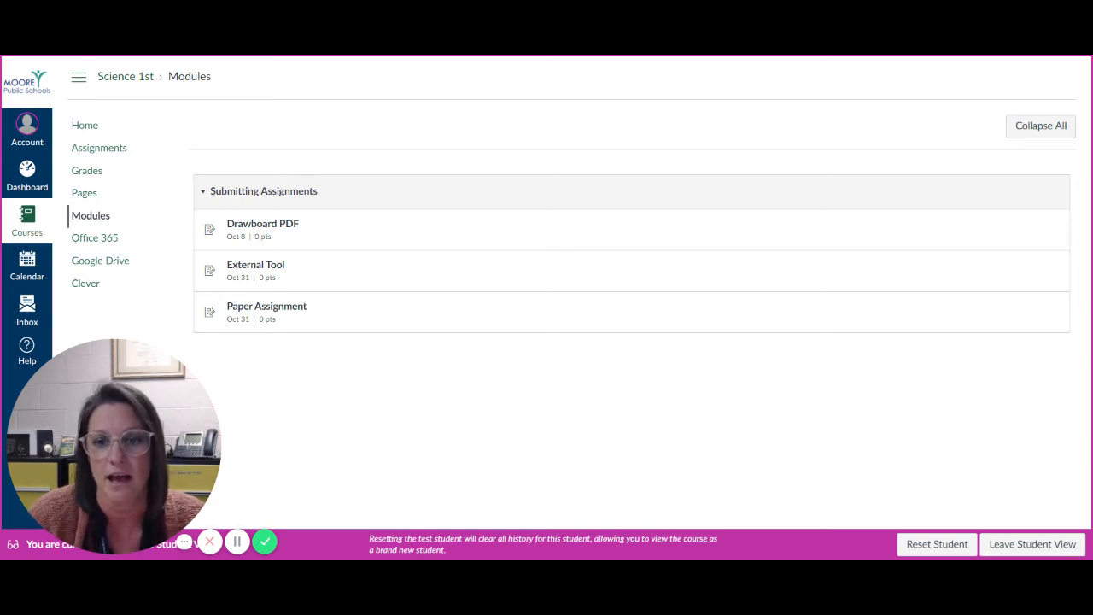
click(262, 309)
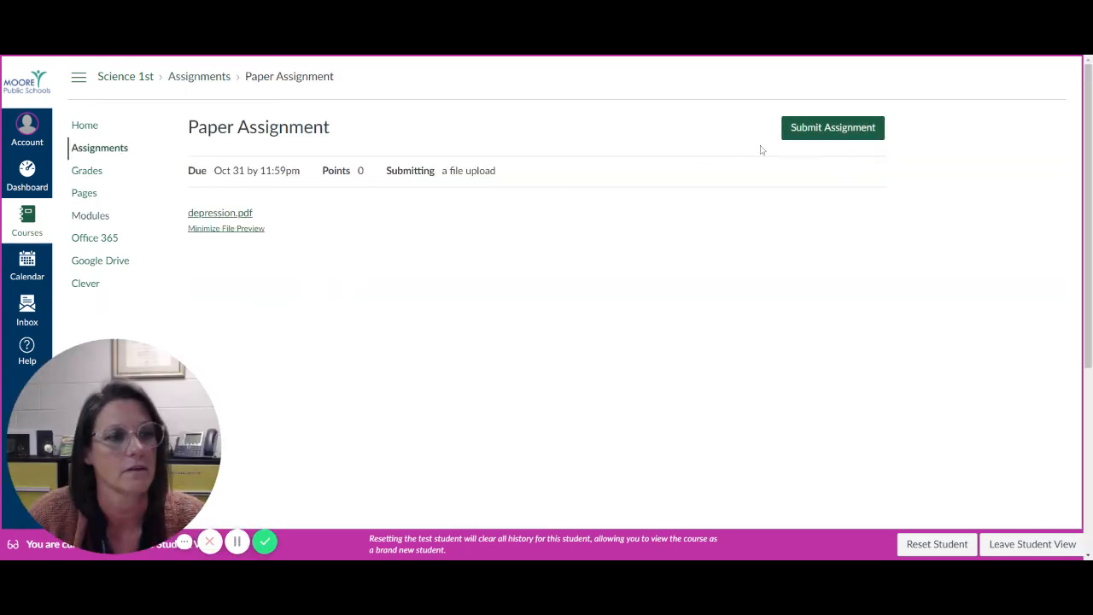
click(801, 129)
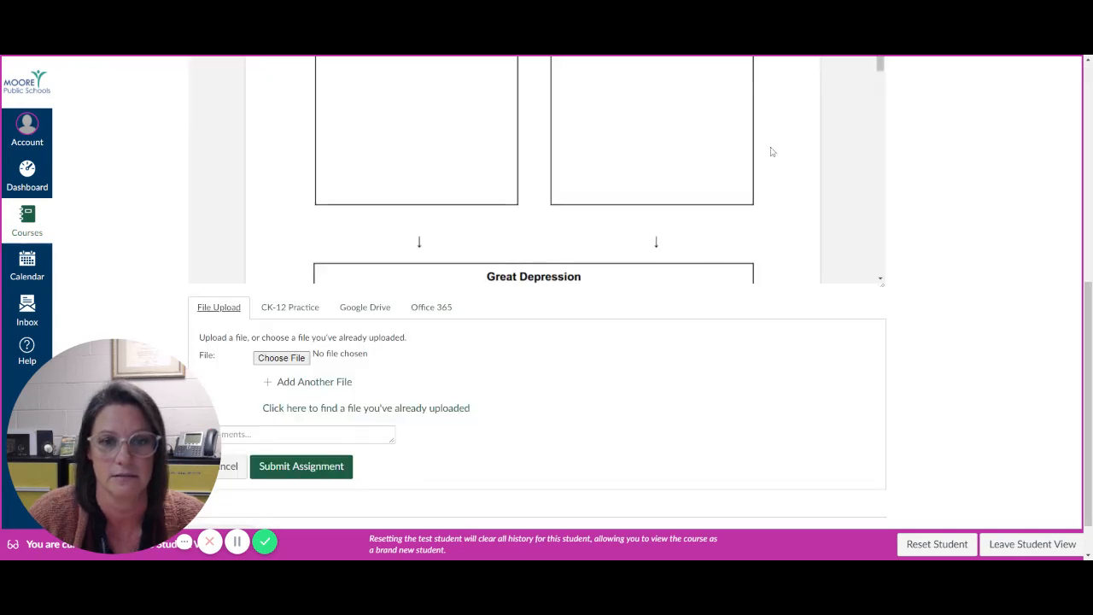
scroll(647, 231, up, 5)
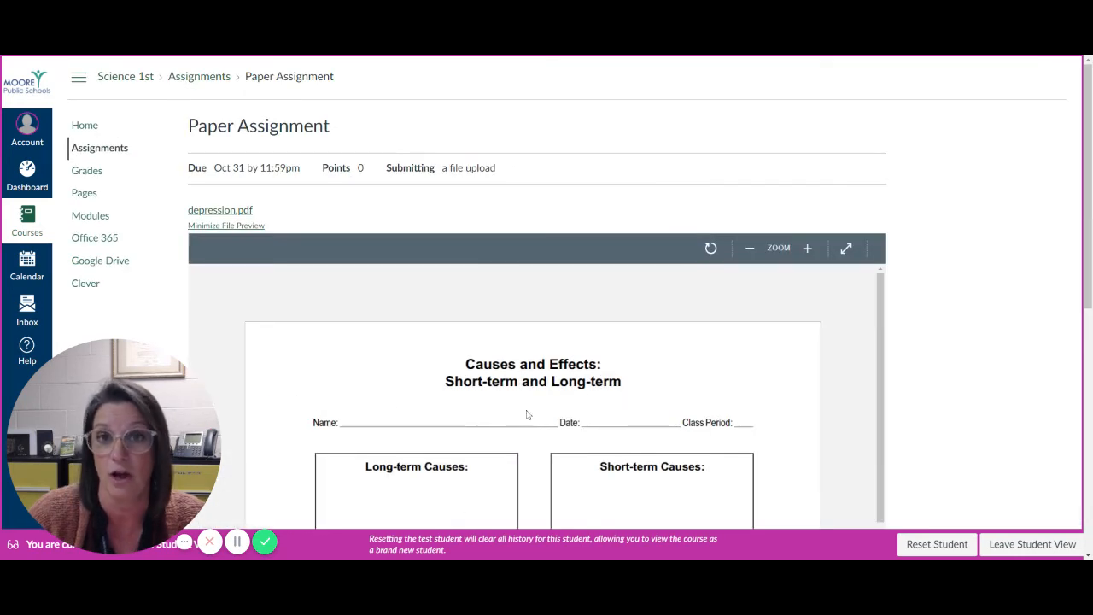
scroll(527, 414, down, 5)
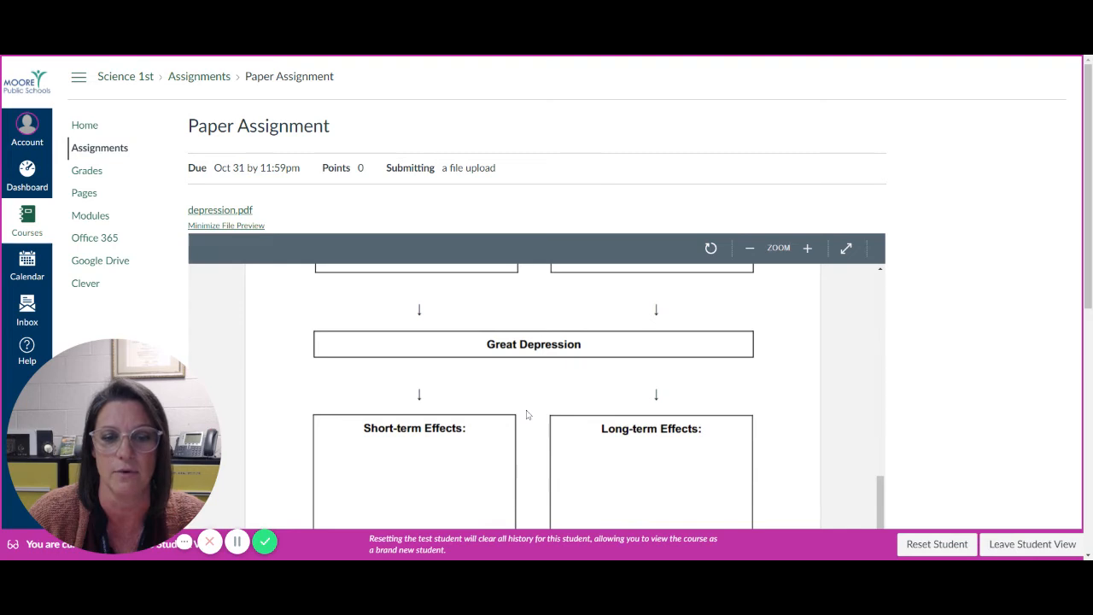
scroll(919, 333, down, 8)
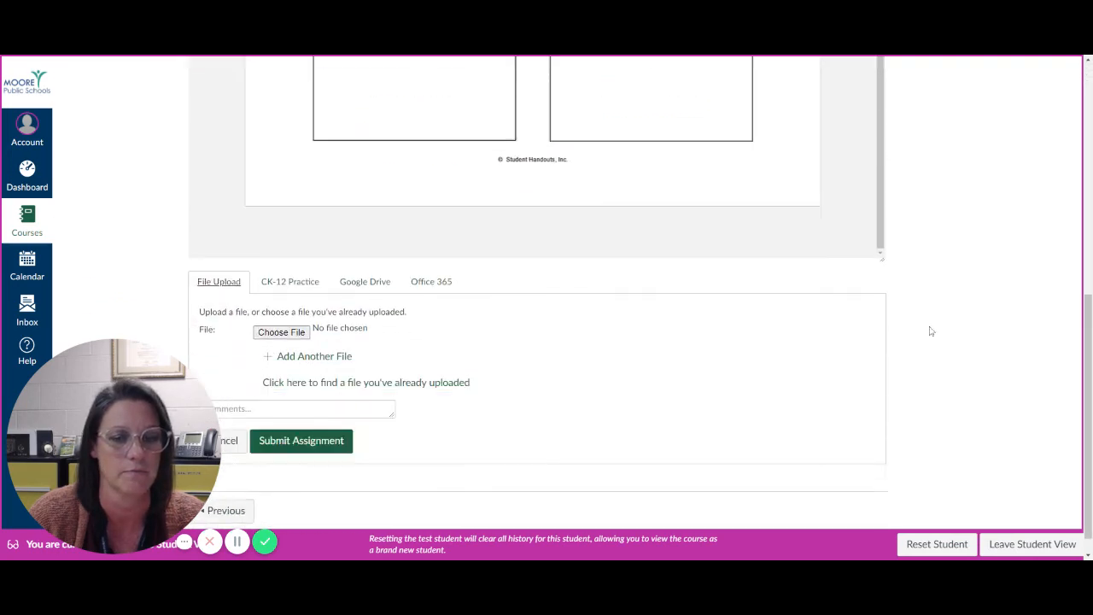
click(270, 311)
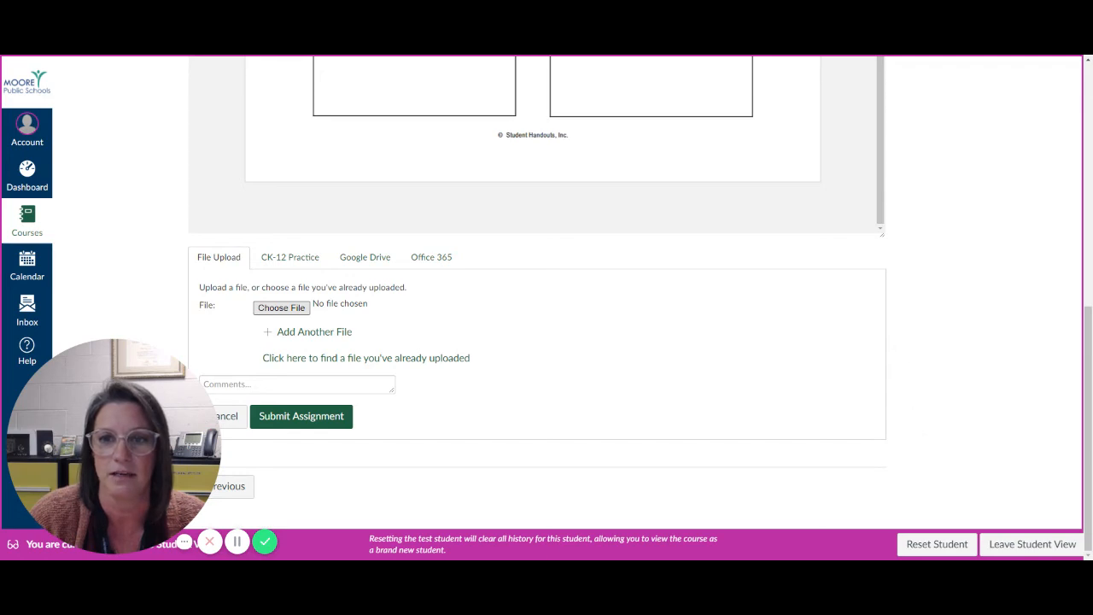
key(Return)
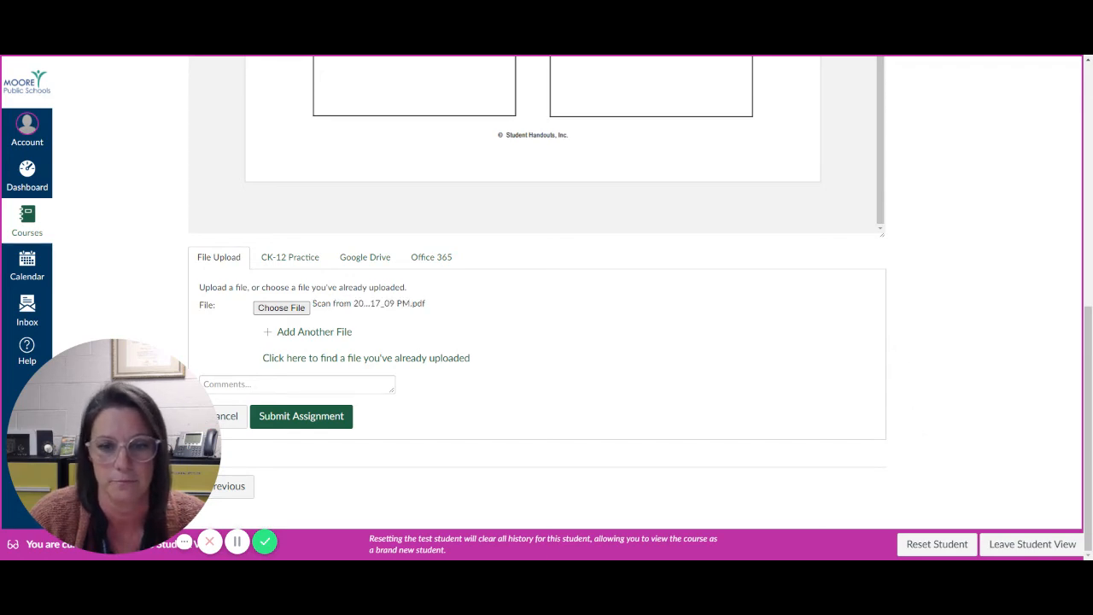
click(313, 418)
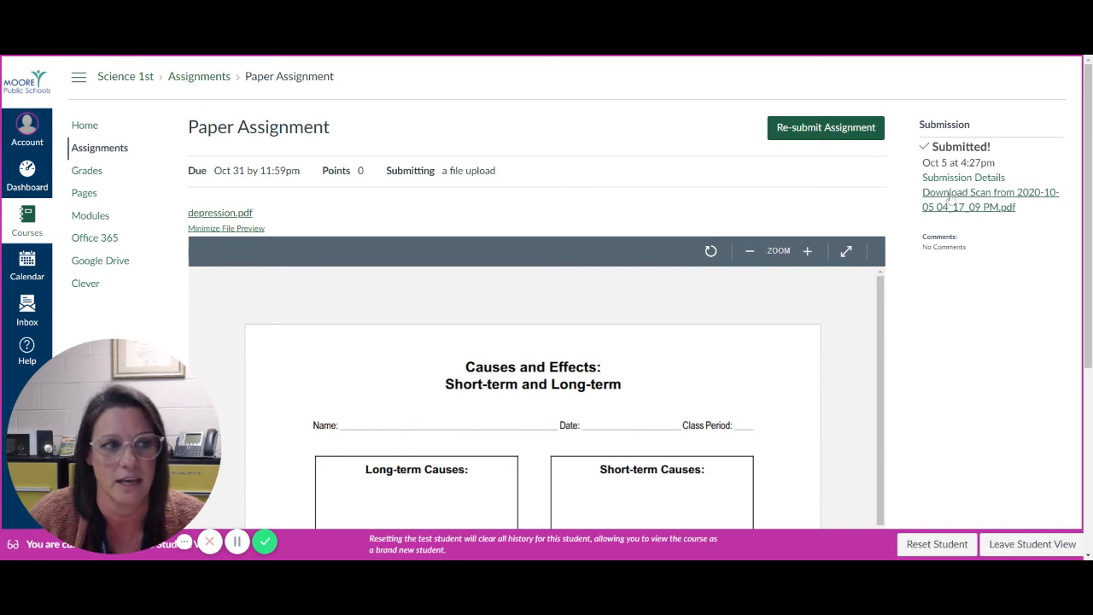
Step: In the test student's grades, enter a What-If score of 0 for Paper Assignment and open its submission details
click(86, 176)
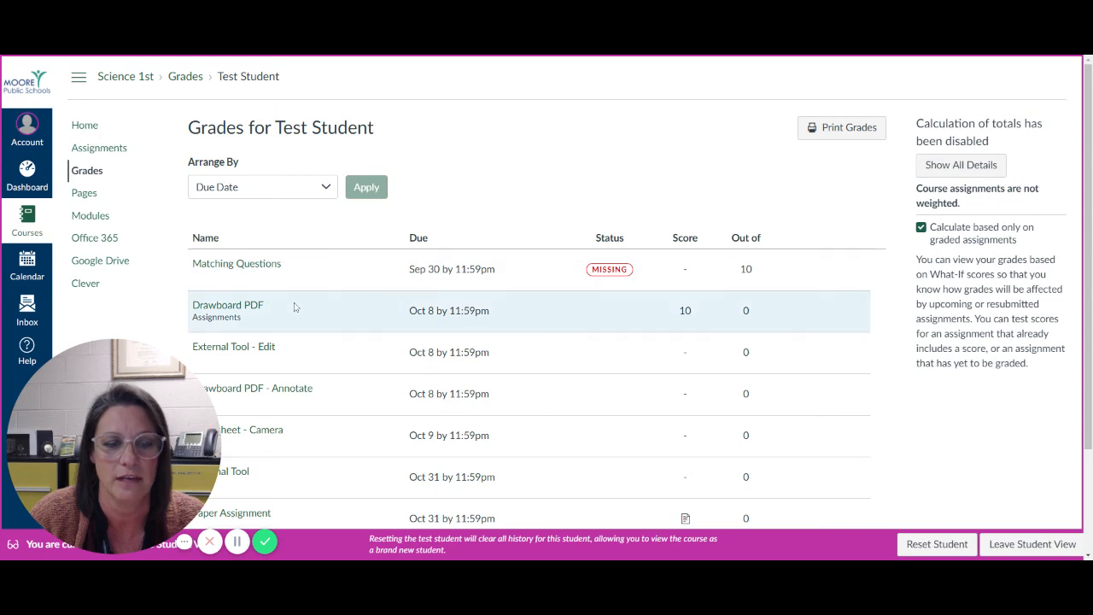
scroll(294, 308, down, 2)
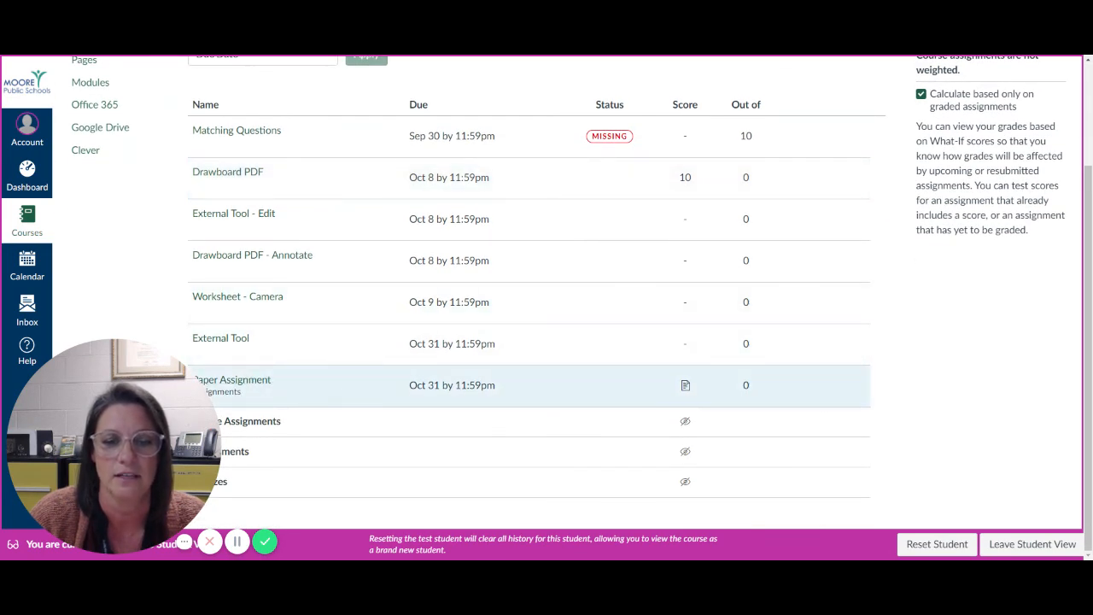
click(688, 385)
text(0)
key(Return)
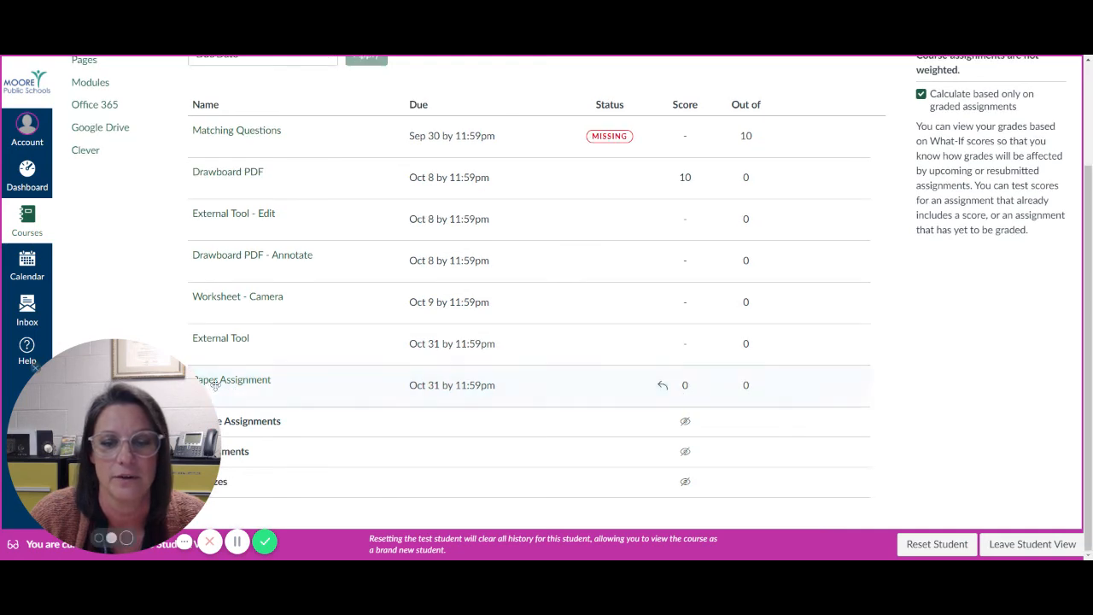
click(256, 381)
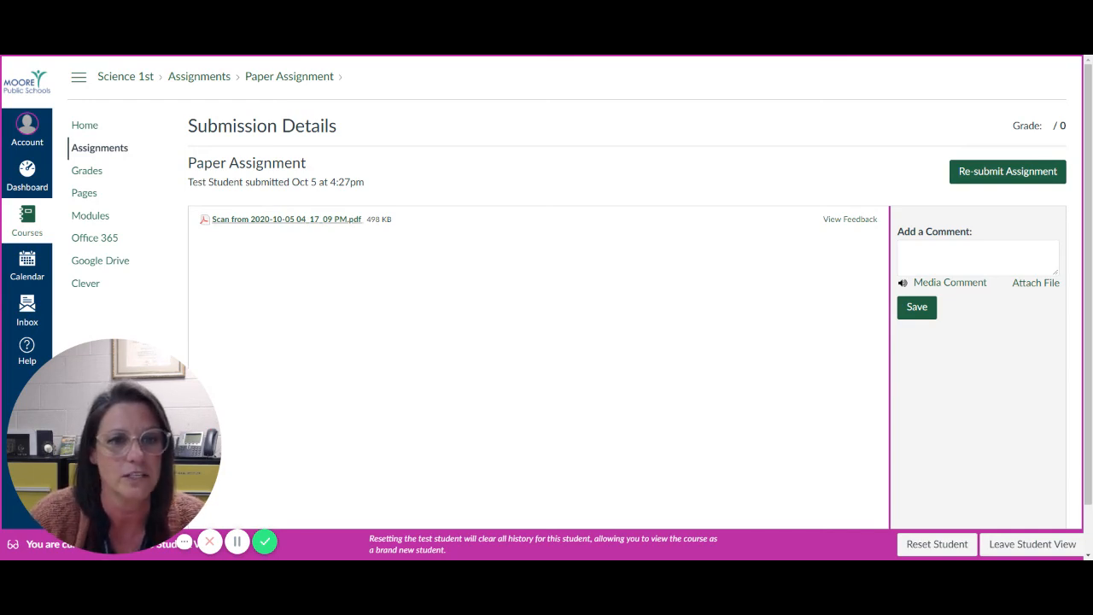
Step: Leave Student View and open the test student's Paper Assignment submission in SpeedGrader from the gradebook to review the scan
click(1013, 545)
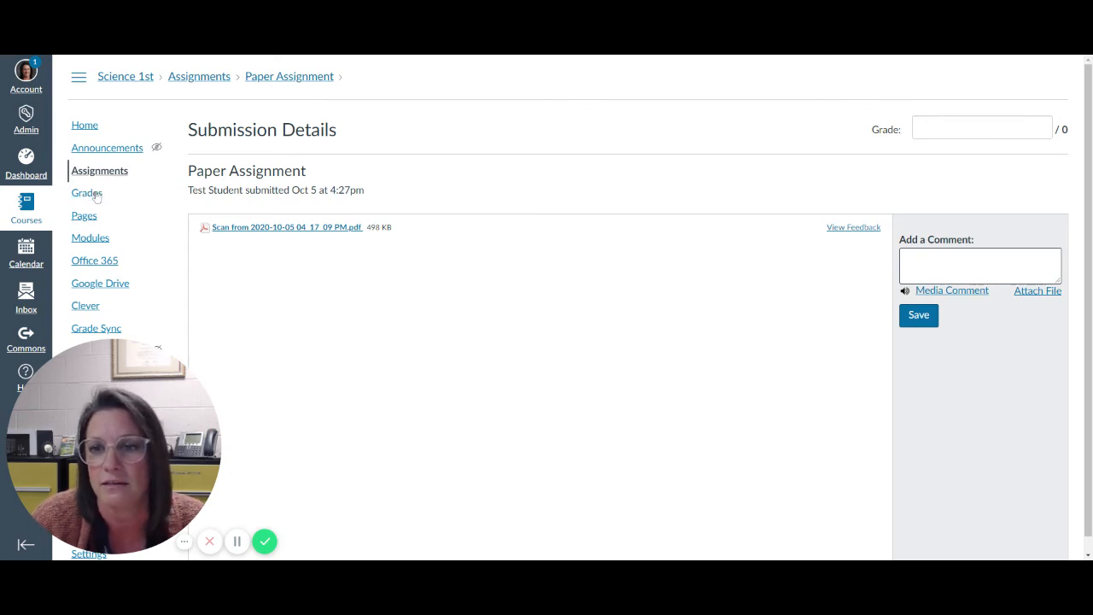
click(96, 194)
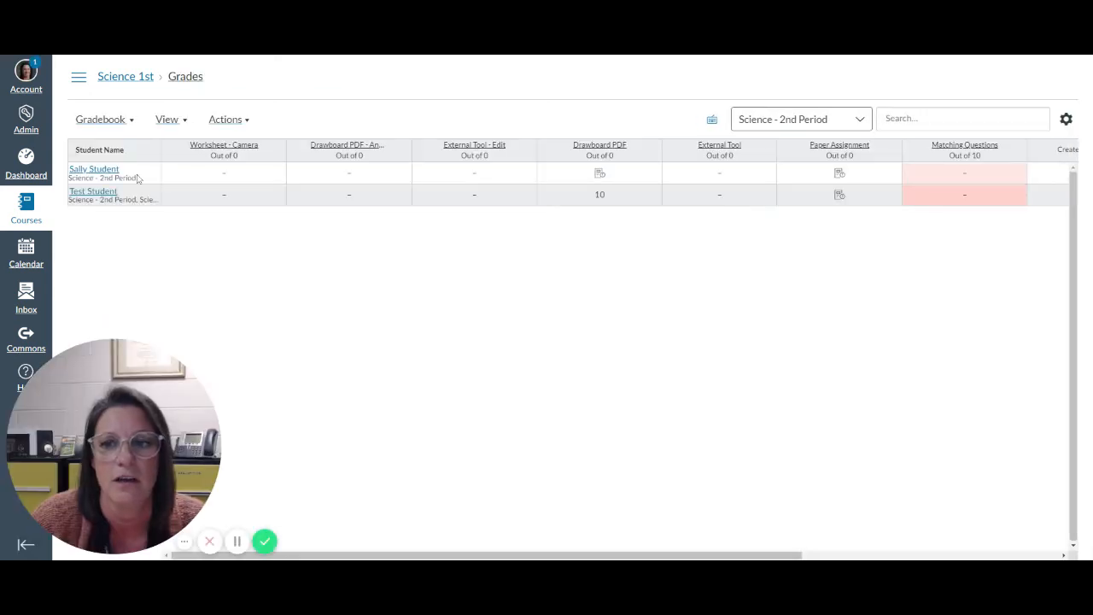
click(841, 196)
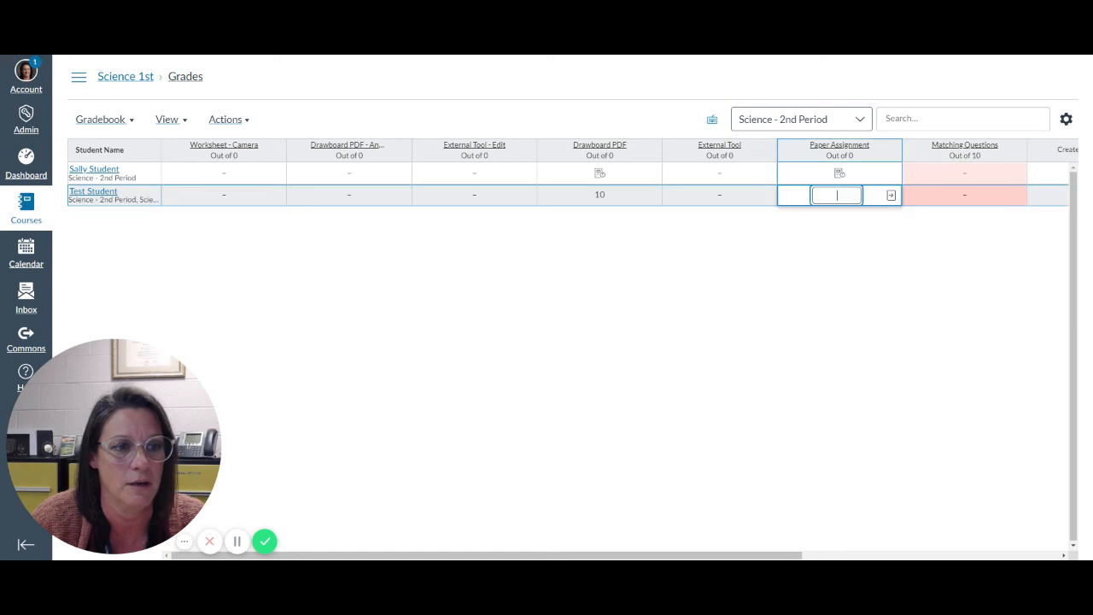
click(888, 196)
click(997, 182)
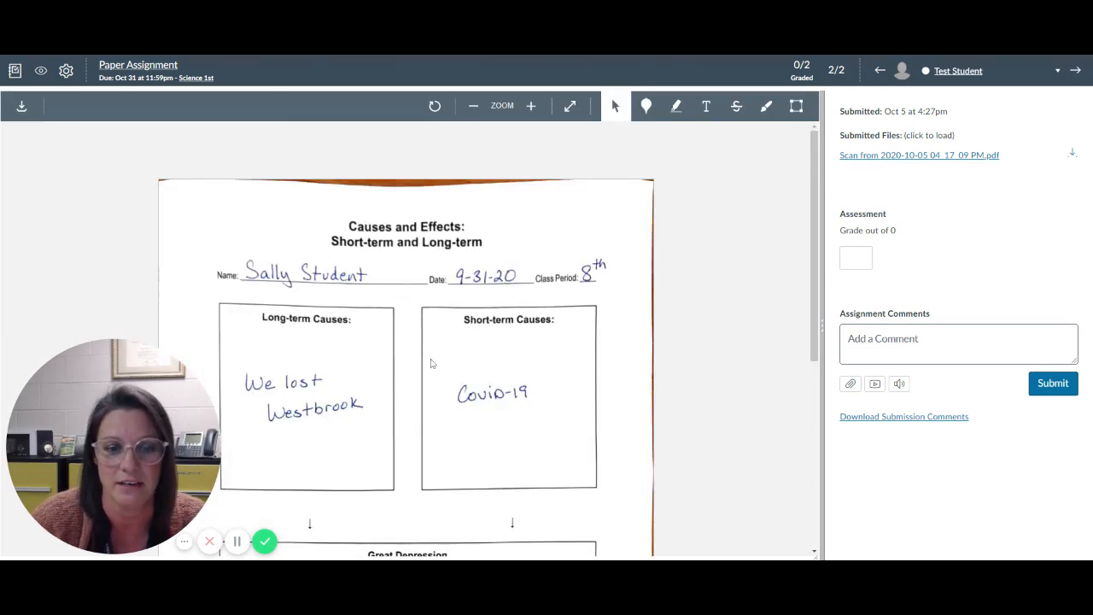
scroll(431, 363, down, 3)
scroll(436, 376, up, 2)
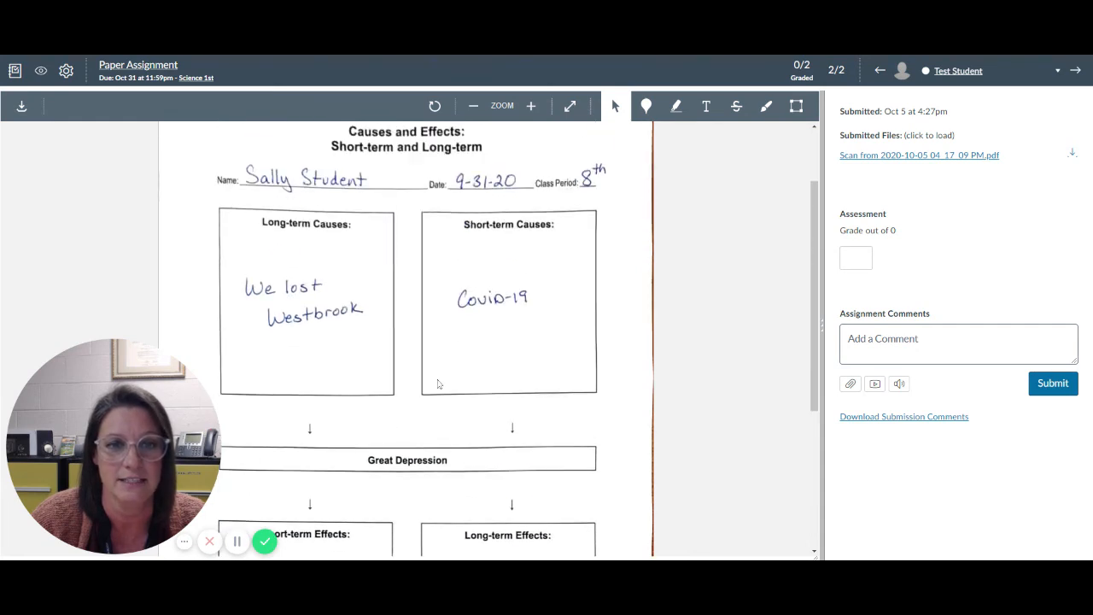
click(530, 106)
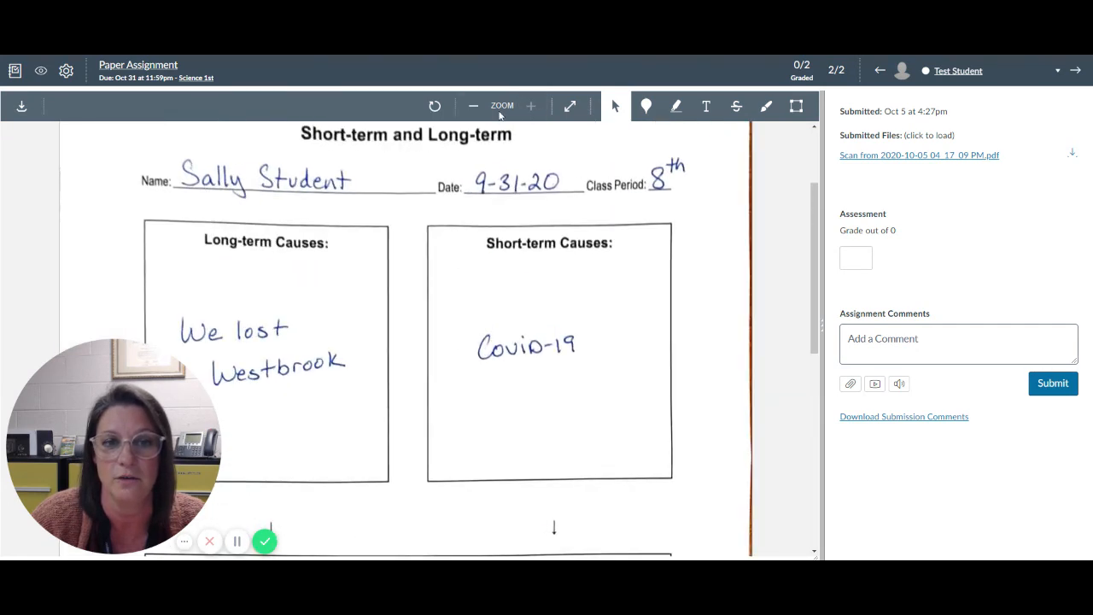
click(473, 107)
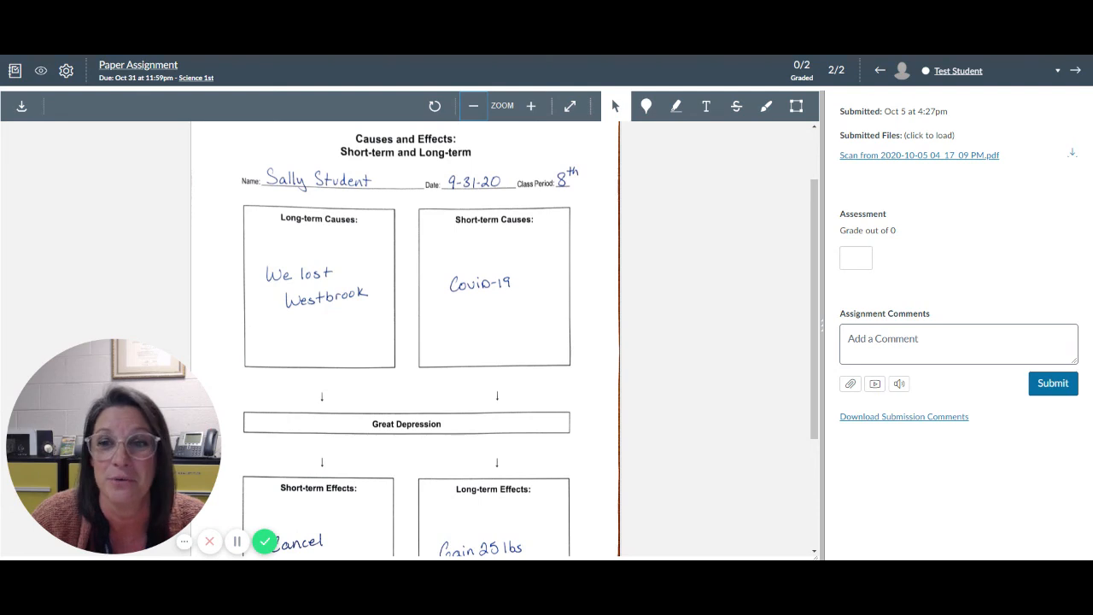
Step: Go to the next student's Paper Assignment and review the earlier submission from Oct 5 at 4:17pm
click(1075, 71)
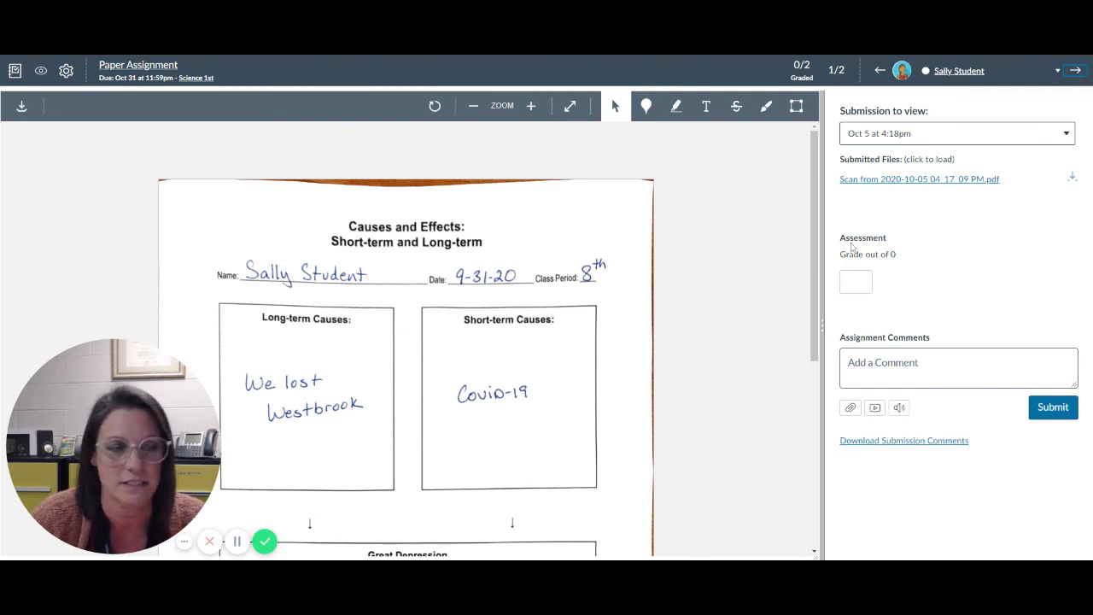
click(1070, 134)
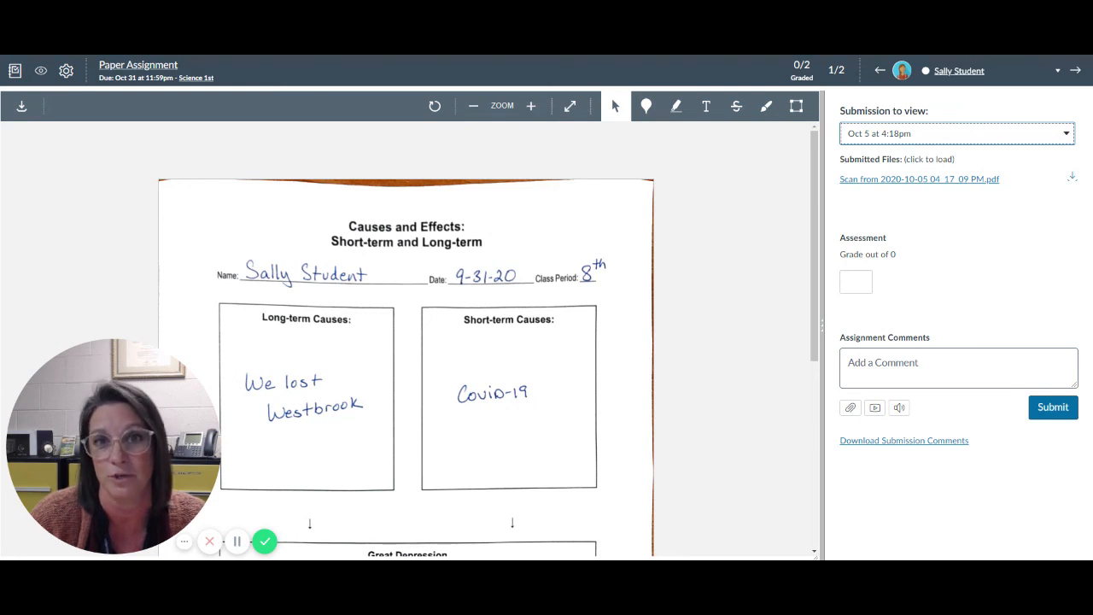
key(Up)
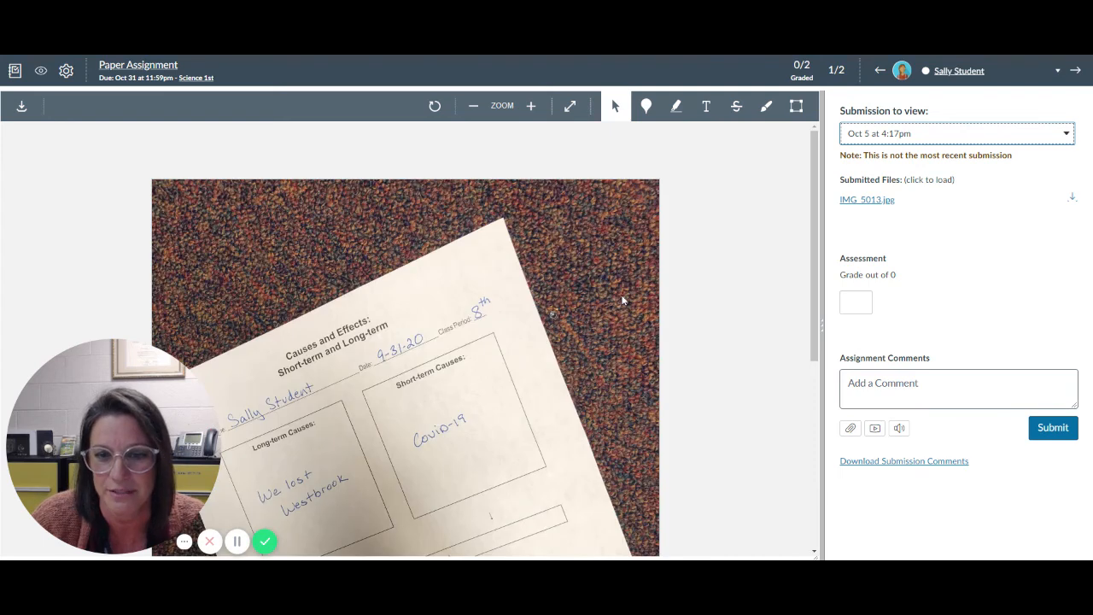
scroll(600, 370, down, 2)
scroll(601, 370, down, 5)
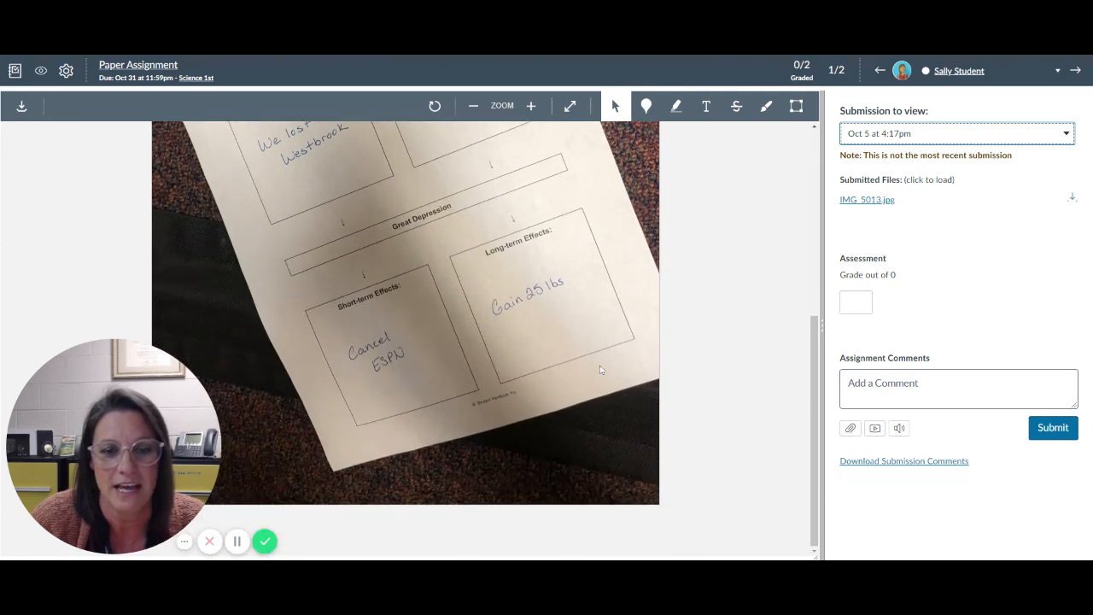
scroll(601, 370, up, 2)
scroll(600, 370, up, 2)
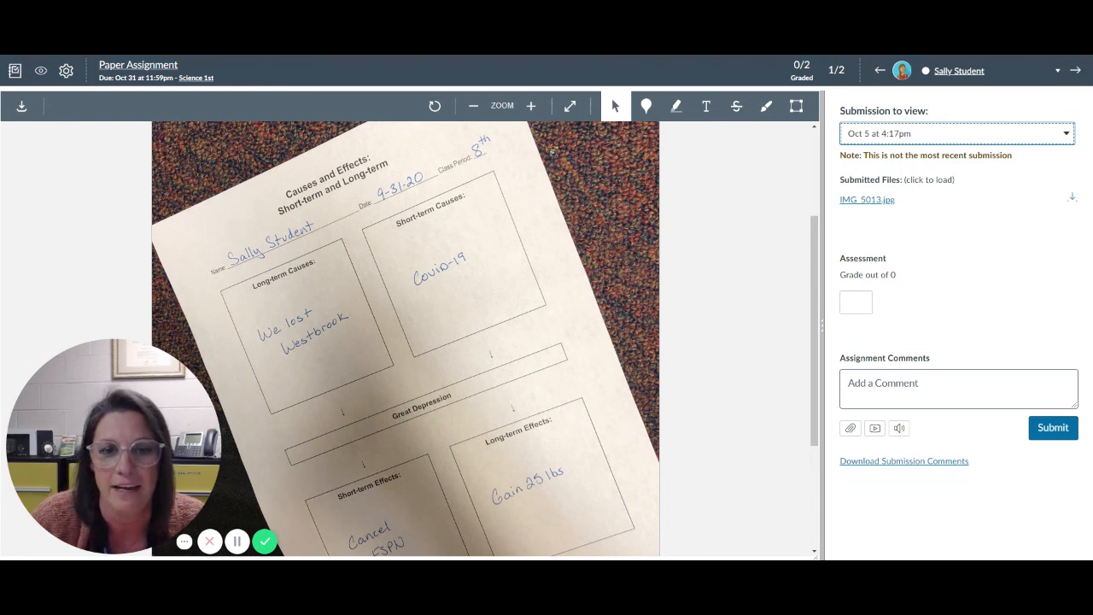
Step: Rotate the photographed worksheet in quarter turns through a full circle, back to its original orientation
click(434, 108)
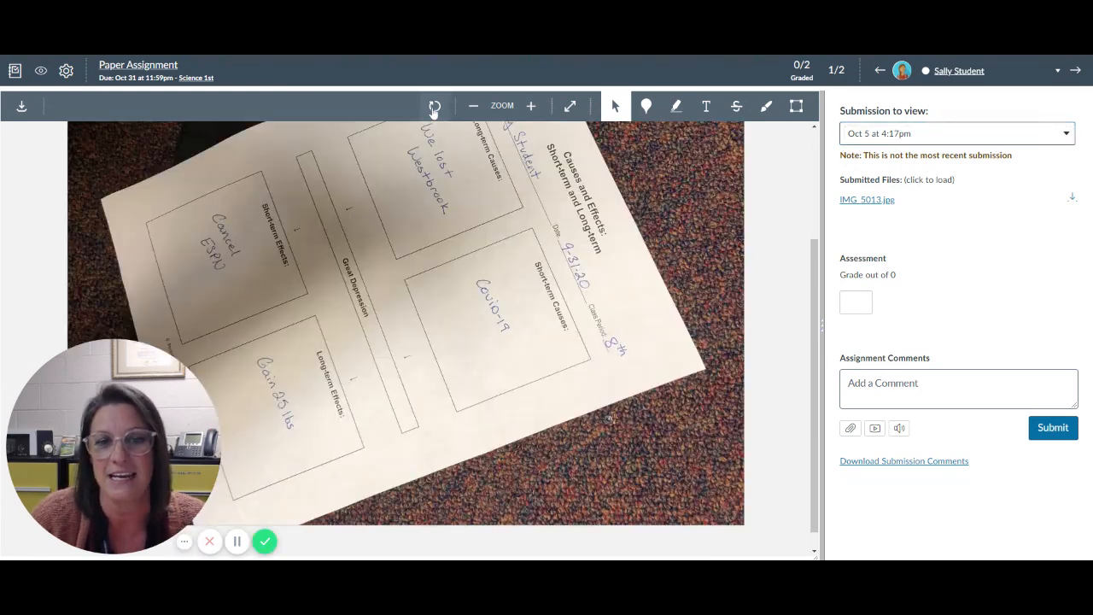
click(434, 109)
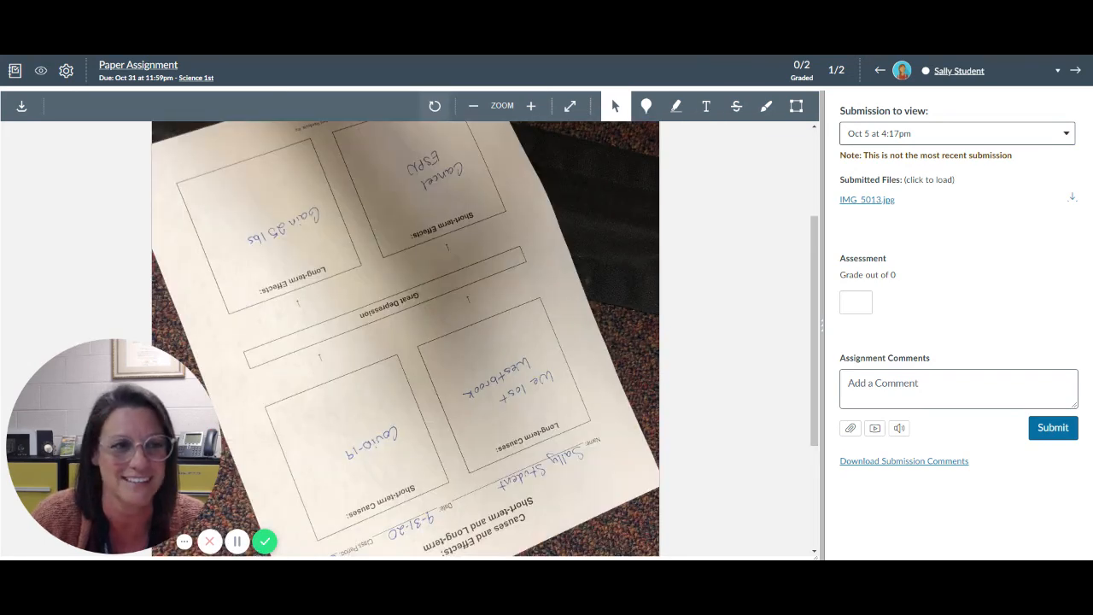
click(434, 108)
click(434, 107)
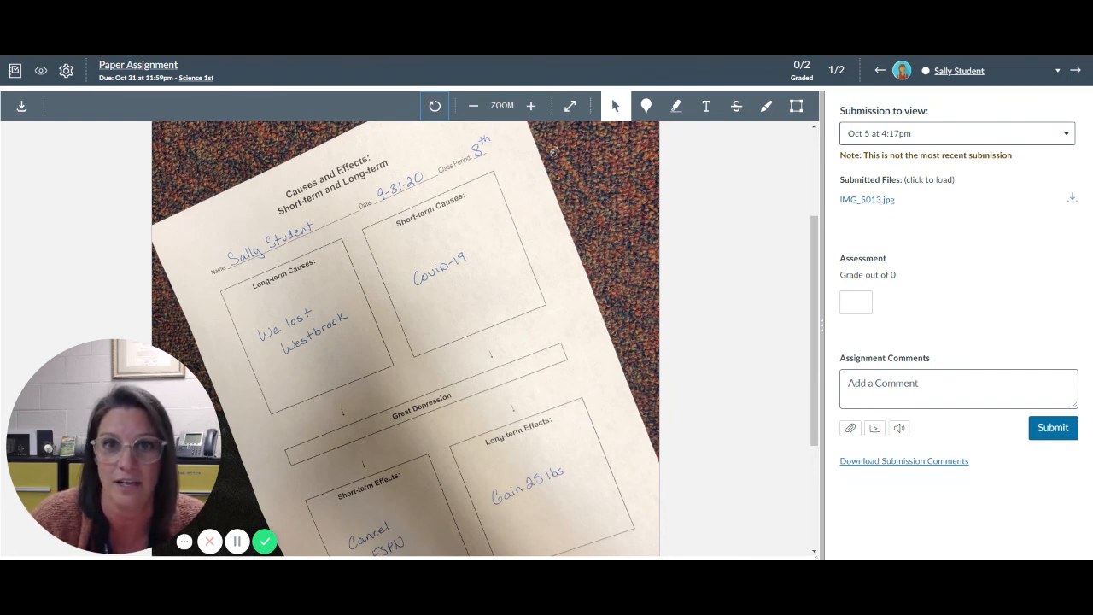
Step: Switch back to the student's Oct 5 at 4:18pm submission and review the whole scanned worksheet
click(914, 151)
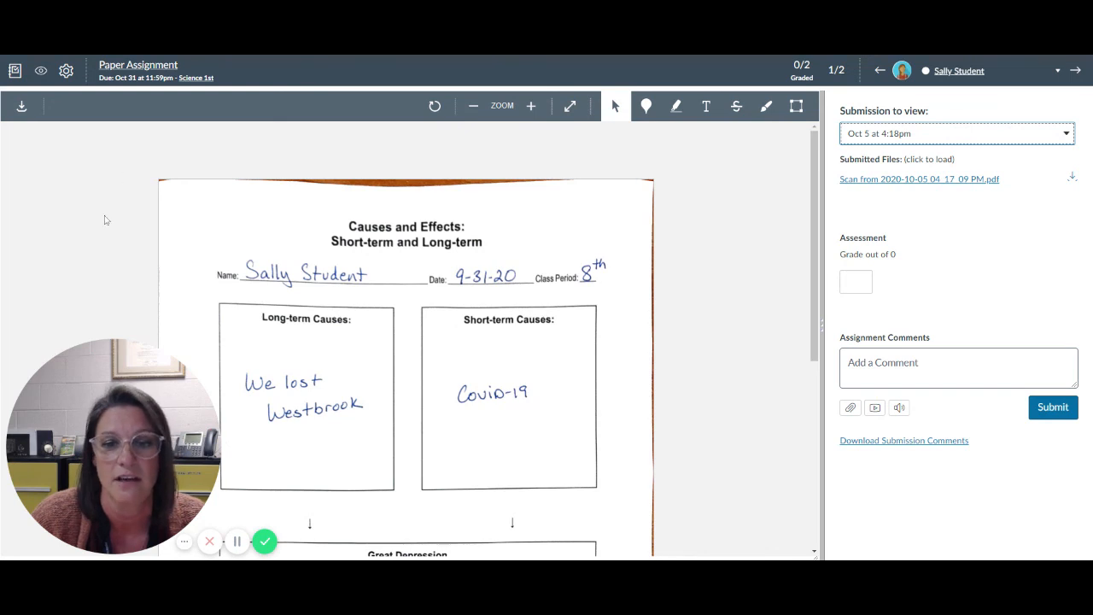
scroll(107, 223, down, 3)
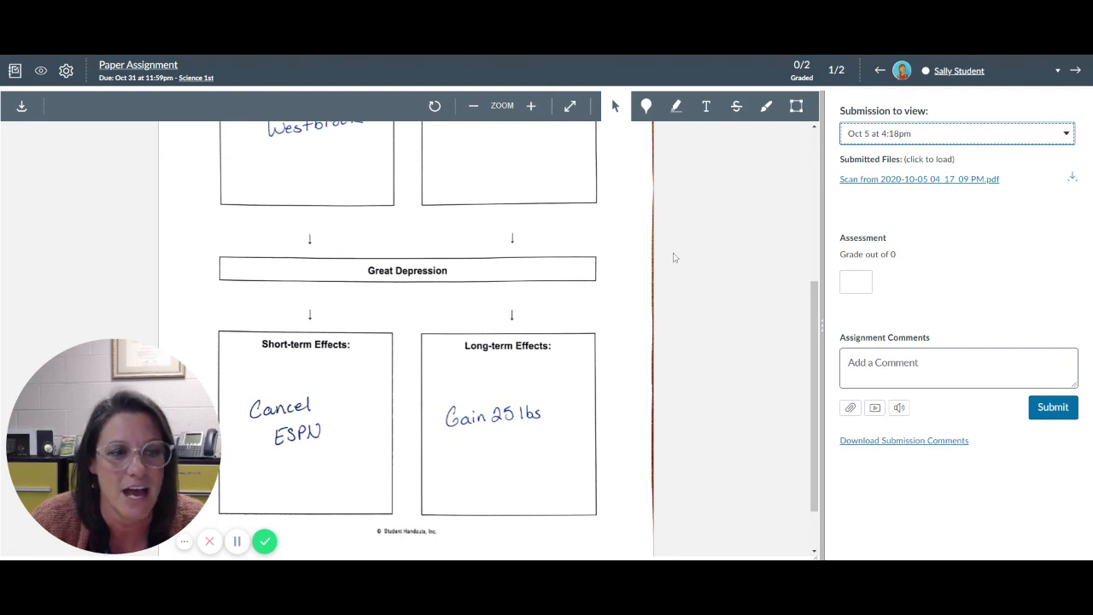
scroll(681, 252, up, 5)
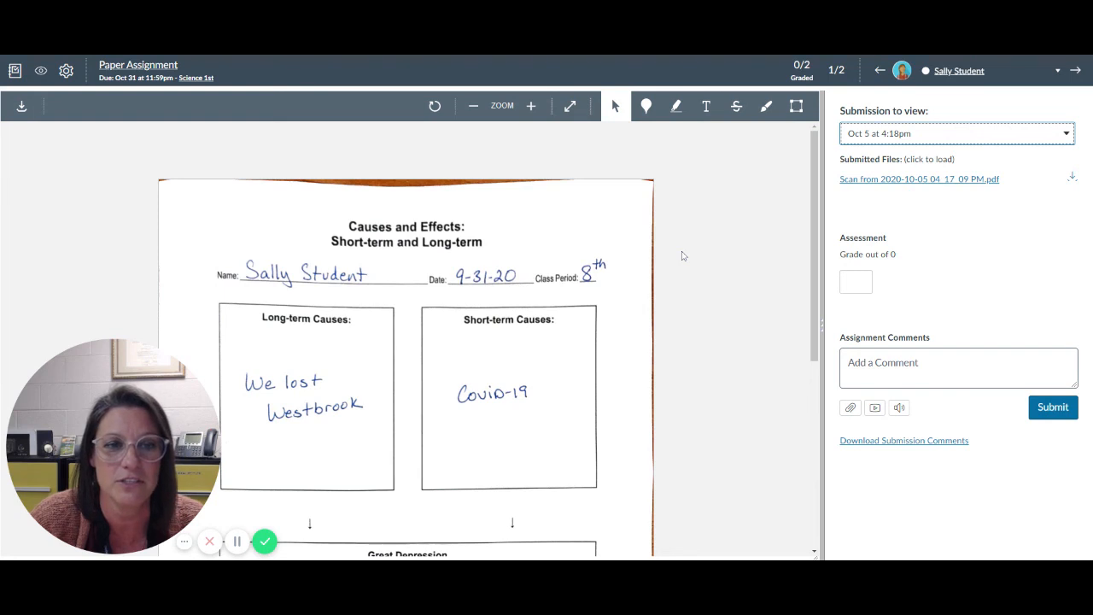
scroll(681, 254, down, 3)
scroll(682, 255, down, 2)
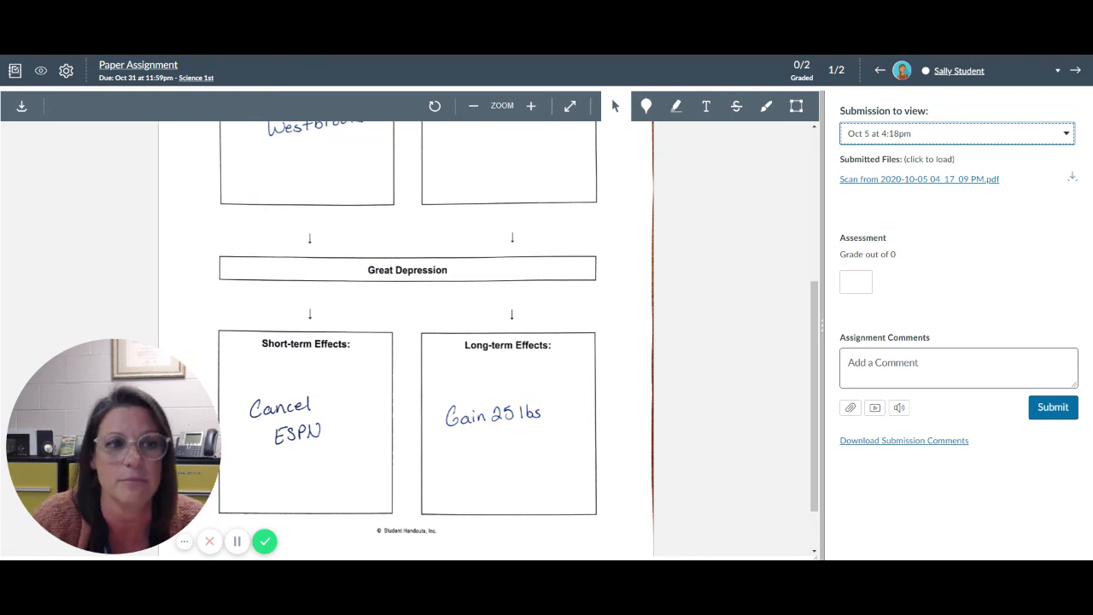
scroll(682, 255, up, 5)
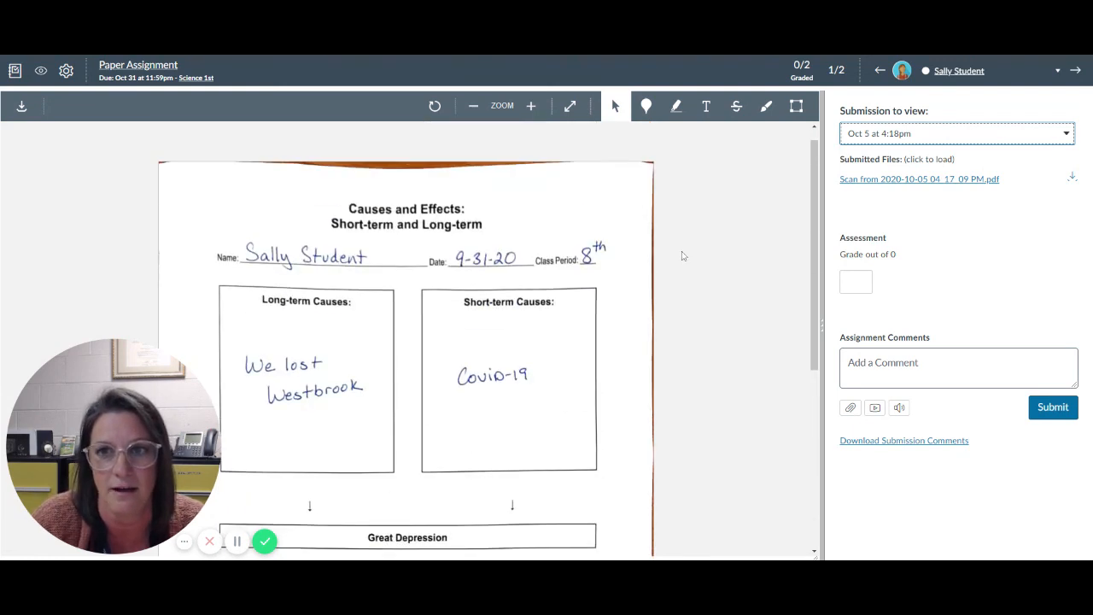